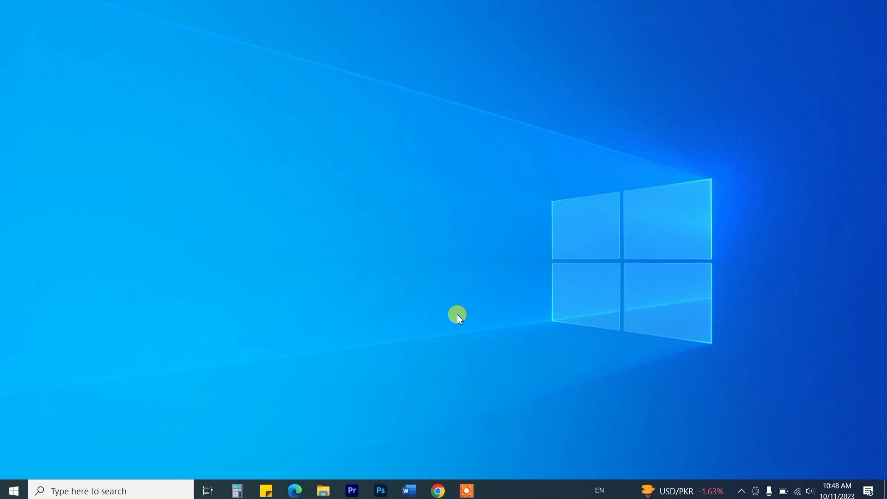
- Open the DigiSkills site from the Chrome start page and dismiss the Batch-05 e-certificates announcement
{"action": "left_click", "coordinate": [440, 492]}
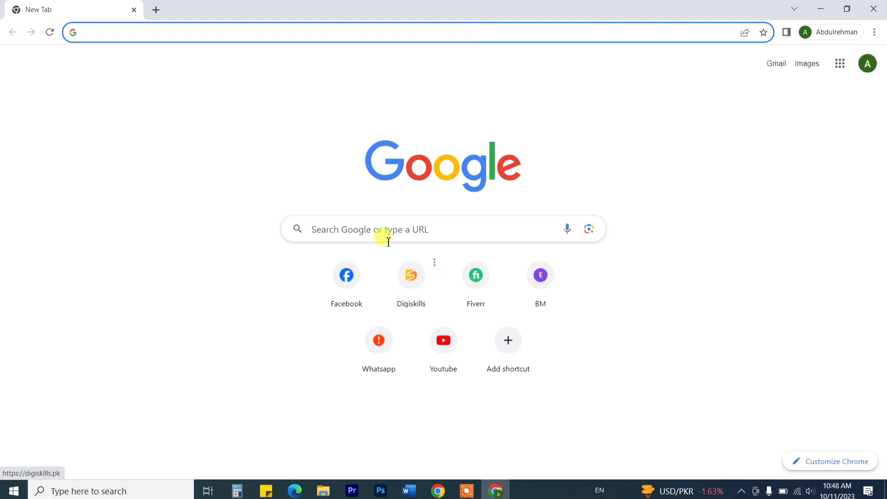
{"action": "left_click", "coordinate": [387, 235]}
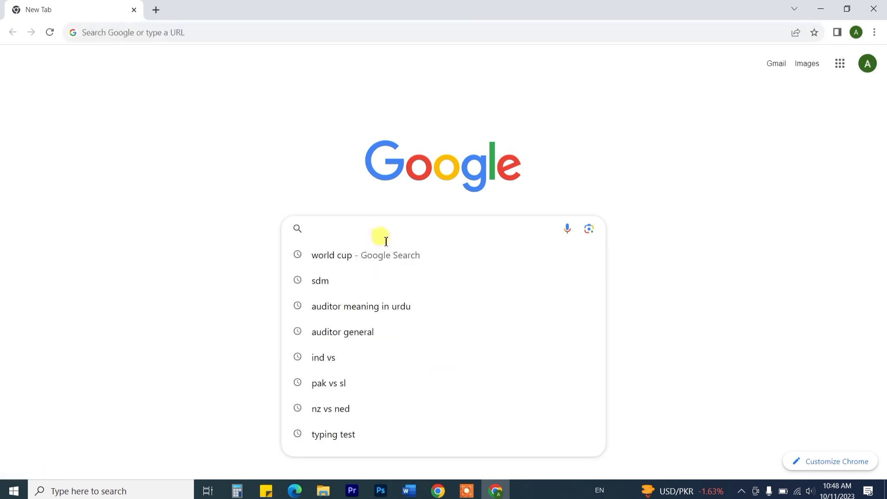
{"action": "left_click", "coordinate": [271, 266]}
{"action": "left_click", "coordinate": [407, 294]}
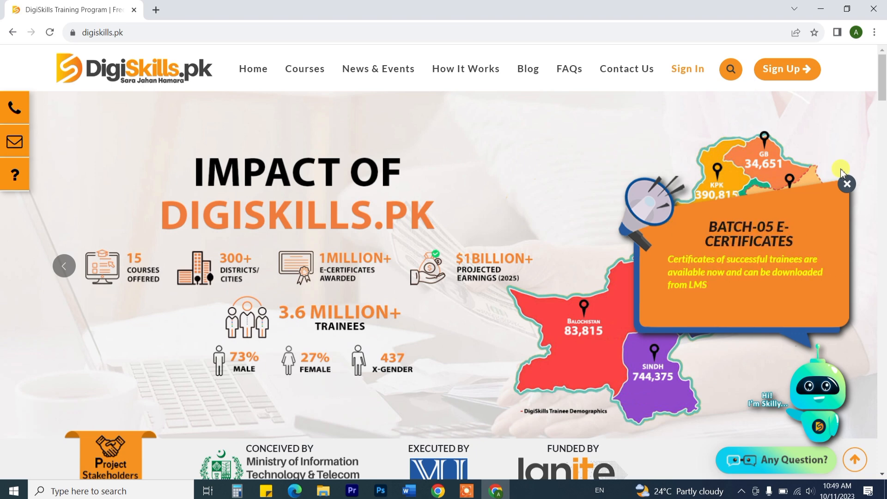
{"action": "left_click", "coordinate": [847, 186]}
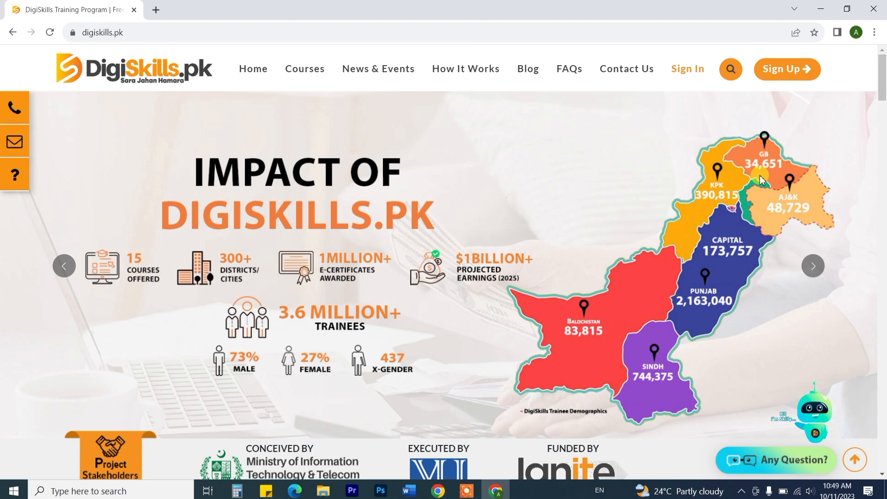
- Open the details of the Freelancing course from the Courses Offered section
{"action": "left_click", "coordinate": [883, 123]}
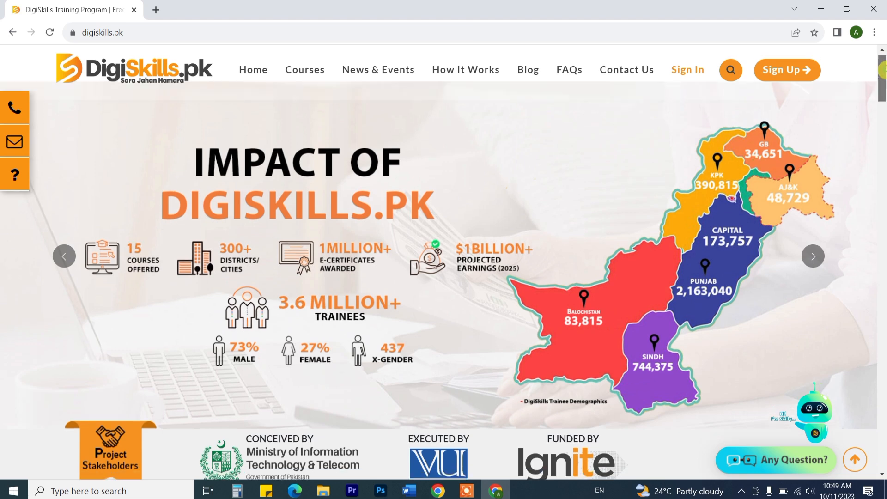
{"action": "left_click_drag", "start_coordinate": [884, 123], "coordinate": [884, 155]}
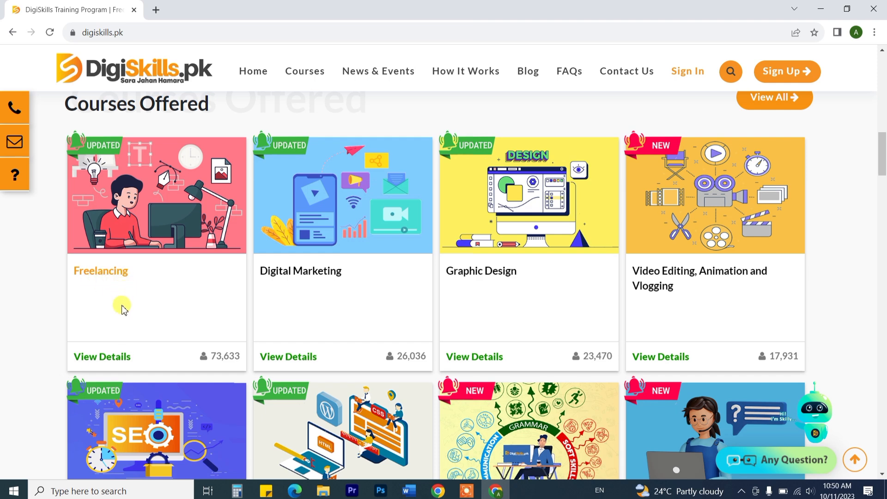
{"action": "left_click", "coordinate": [119, 358]}
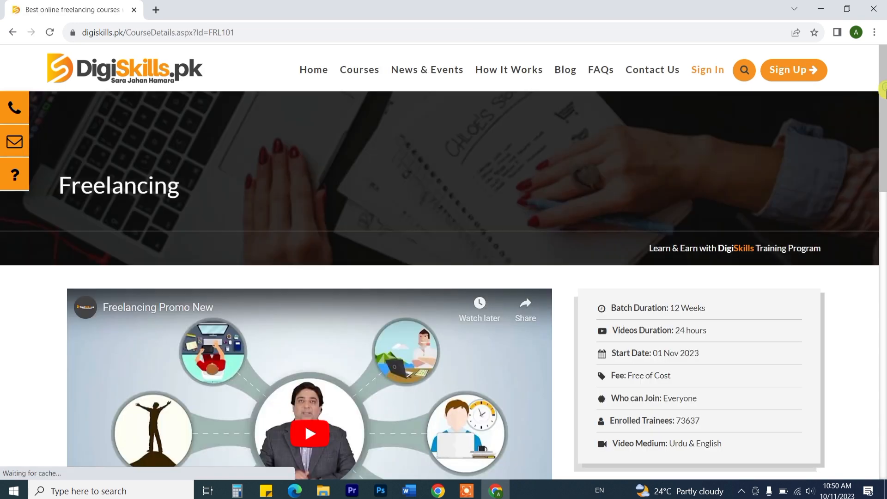
- Review the Freelancing course facts, including batch duration, video duration, start date, fee, eligibility, enrolled trainees and video medium
{"action": "left_click_drag", "start_coordinate": [884, 88], "coordinate": [883, 122]}
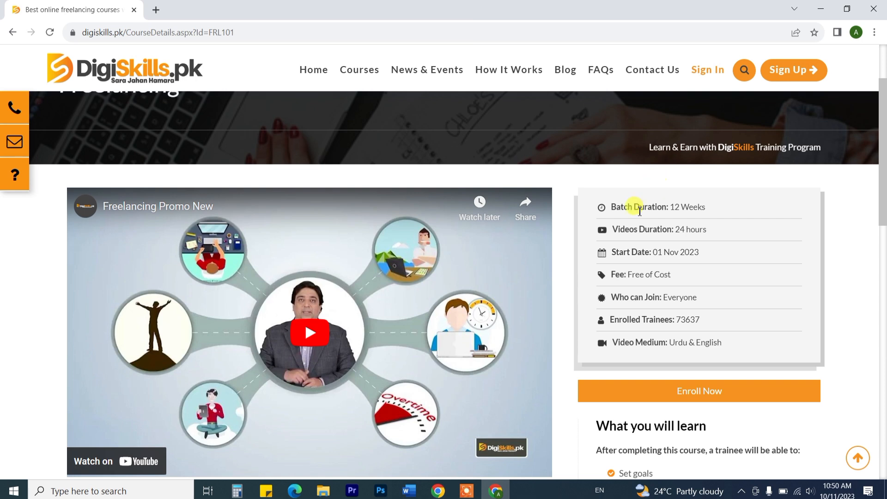
{"action": "left_click_drag", "start_coordinate": [602, 206], "coordinate": [623, 227]}
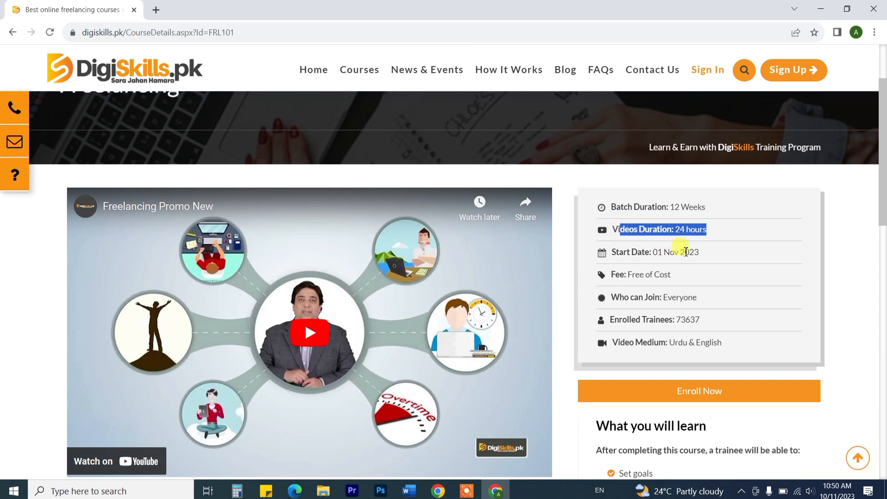
{"action": "left_click_drag", "start_coordinate": [707, 252], "coordinate": [642, 254]}
{"action": "left_click_drag", "start_coordinate": [683, 280], "coordinate": [703, 293]}
{"action": "left_click_drag", "start_coordinate": [666, 319], "coordinate": [711, 319]}
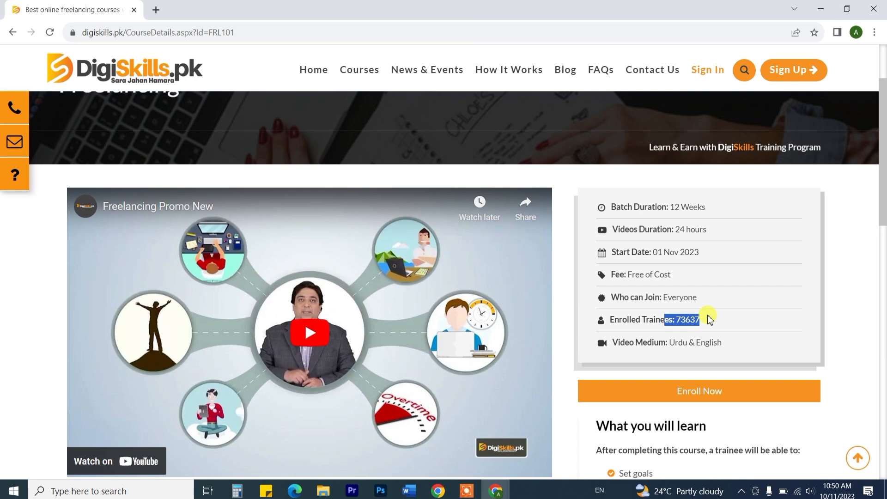
{"action": "left_click_drag", "start_coordinate": [670, 342], "coordinate": [728, 350]}
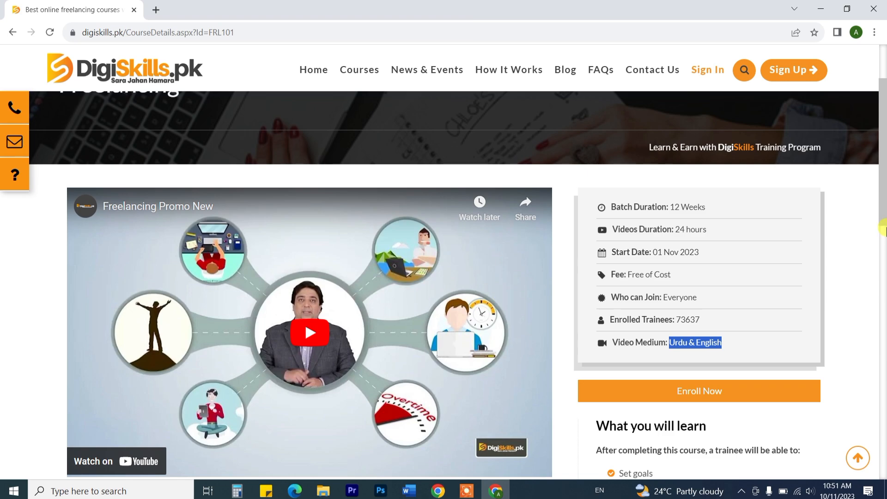
- Read the Freelancing course's About section and its list of learning outcomes at 100% zoom
{"action": "scroll", "coordinate": [884, 190], "scroll_direction": "up", "scroll_amount": 1}
{"action": "left_click_drag", "start_coordinate": [884, 189], "coordinate": [883, 300]}
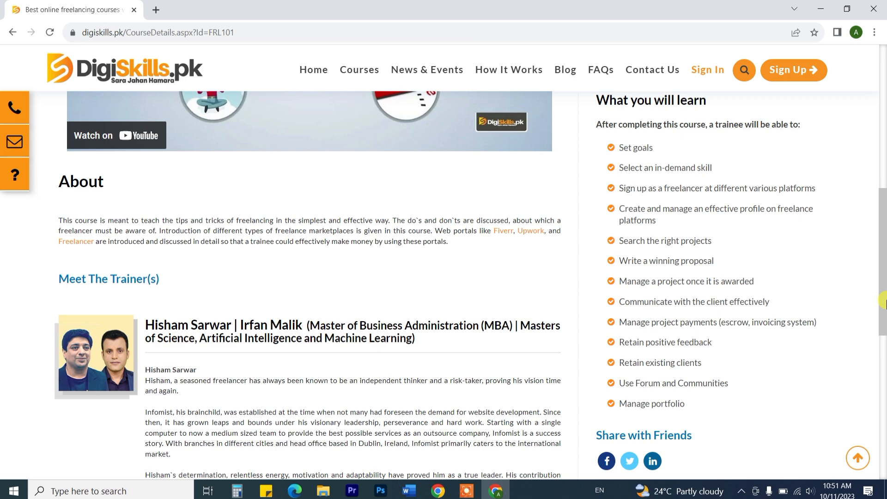
{"action": "scroll", "coordinate": [768, 296], "scroll_direction": "down", "scroll_amount": 2, "text": "ctrl"}
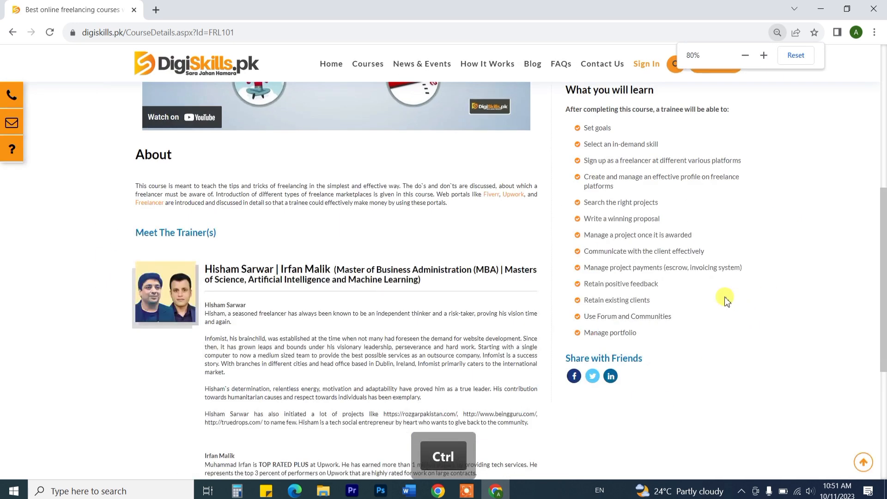
{"action": "left_click", "coordinate": [795, 55]}
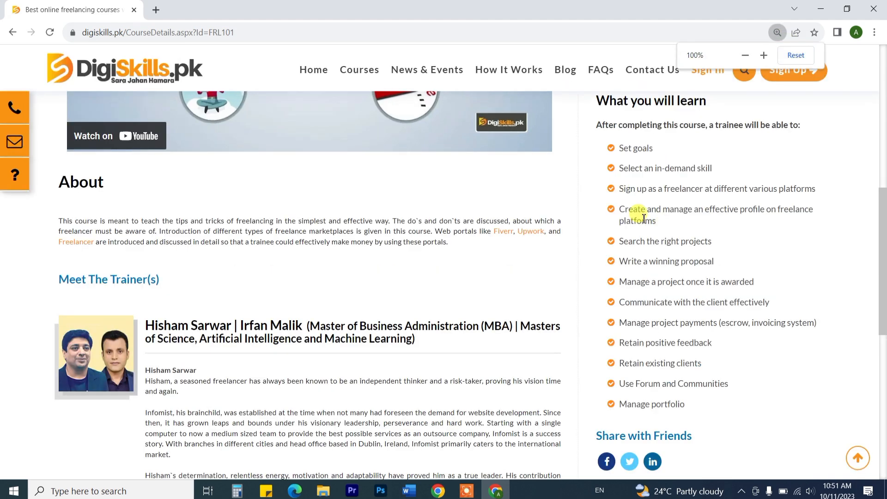
{"action": "scroll", "coordinate": [665, 153], "scroll_direction": "up", "scroll_amount": 1}
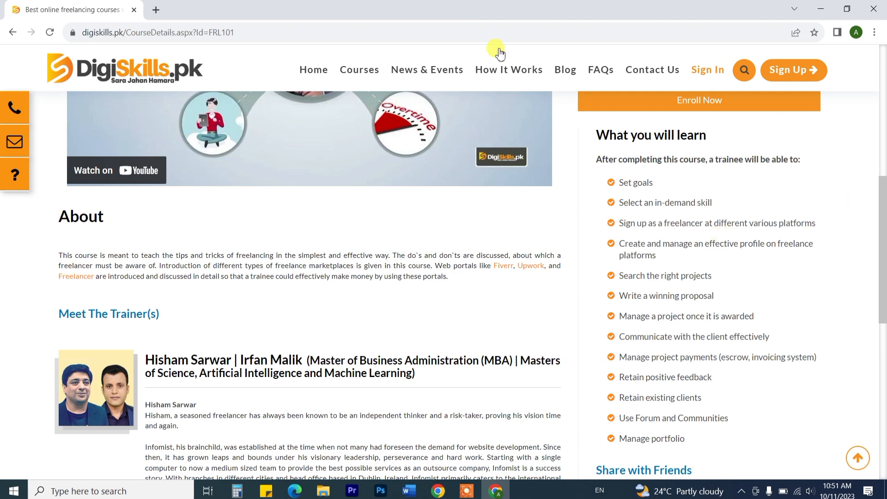
- Return to the DigiSkills homepage and look through the other courses offered, from Digital Marketing to Virtual Assistant
{"action": "left_click", "coordinate": [13, 33]}
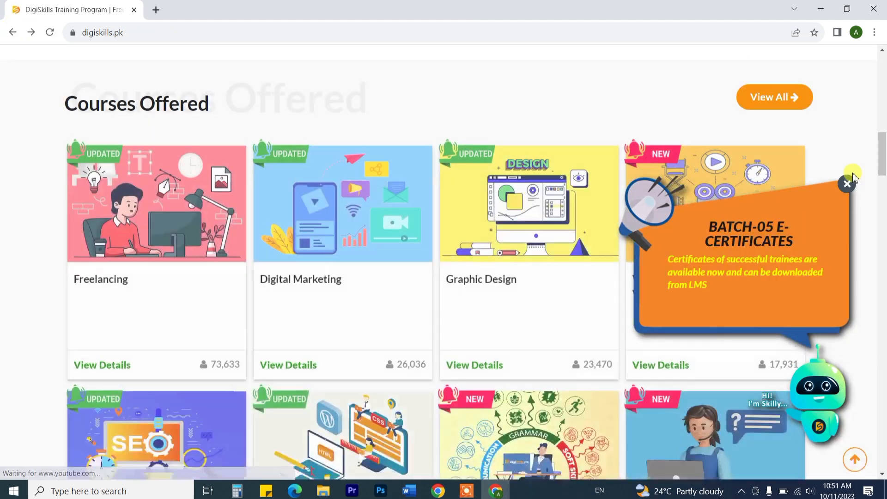
{"action": "scroll", "coordinate": [693, 153], "scroll_direction": "down", "scroll_amount": 2}
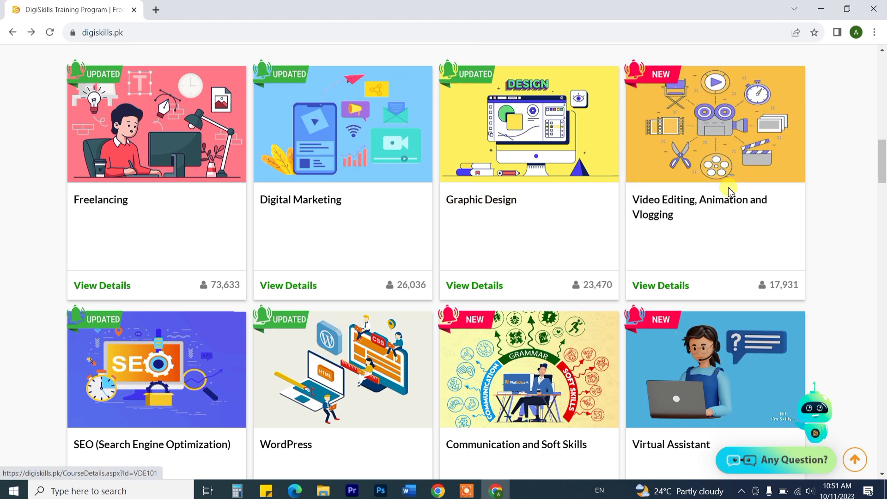
{"action": "left_click_drag", "start_coordinate": [886, 161], "coordinate": [886, 182]}
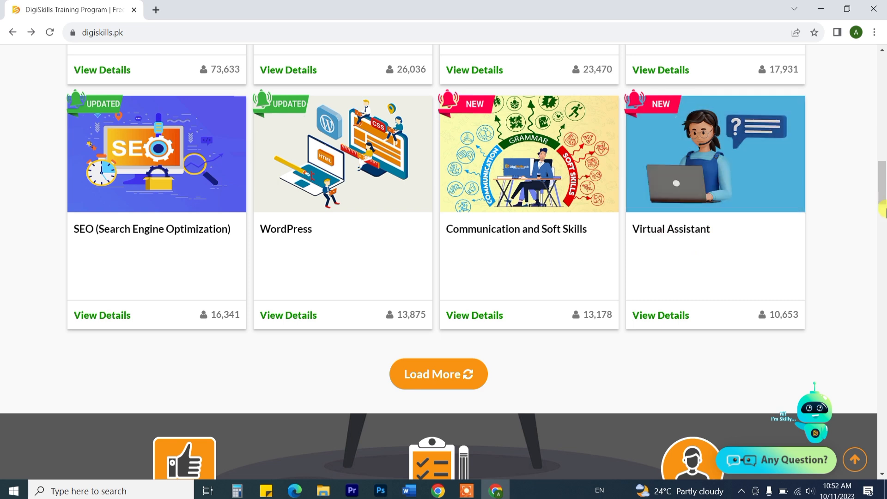
{"action": "left_click_drag", "start_coordinate": [883, 196], "coordinate": [883, 189]}
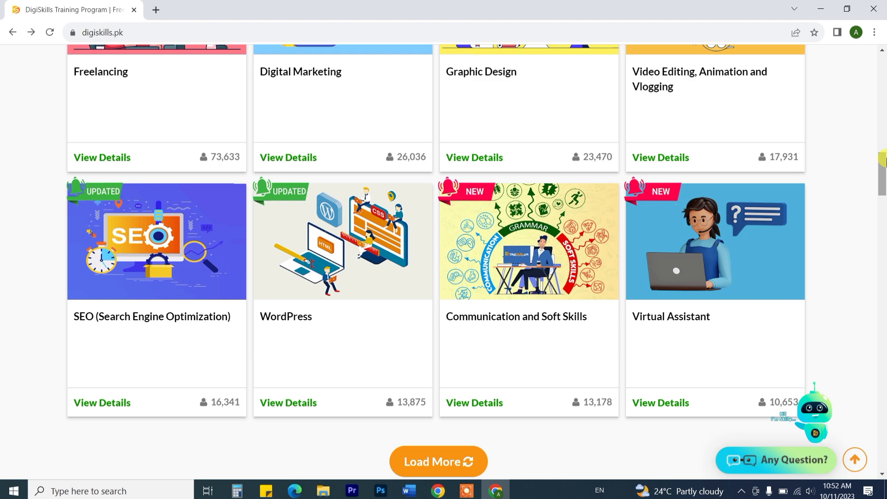
- Examine the homepage's Batch-06 enrollment and remaining seats figures, plus the News & Events section
{"action": "scroll", "coordinate": [883, 162], "scroll_direction": "down", "scroll_amount": 9}
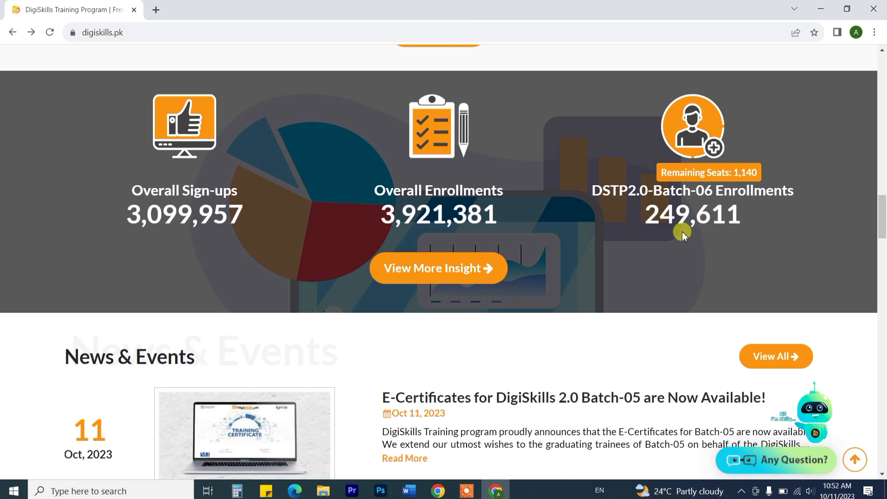
{"action": "left_click_drag", "start_coordinate": [755, 216], "coordinate": [644, 215]}
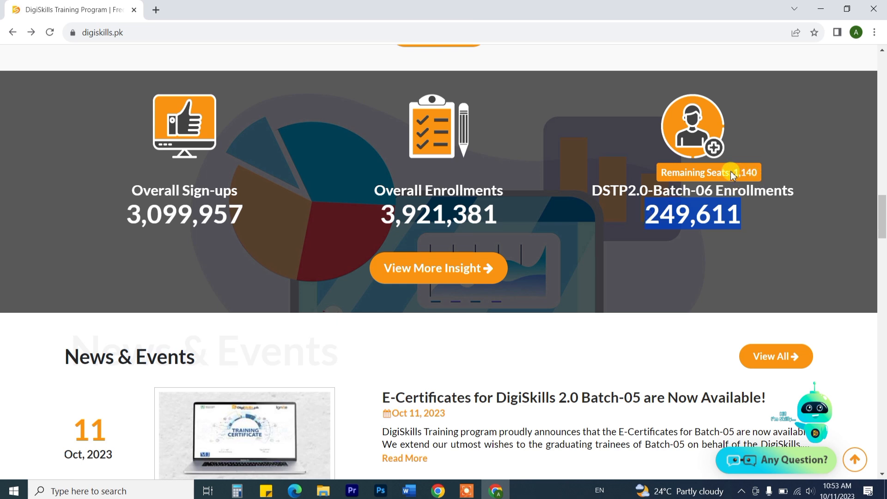
{"action": "left_click_drag", "start_coordinate": [731, 172], "coordinate": [752, 174]}
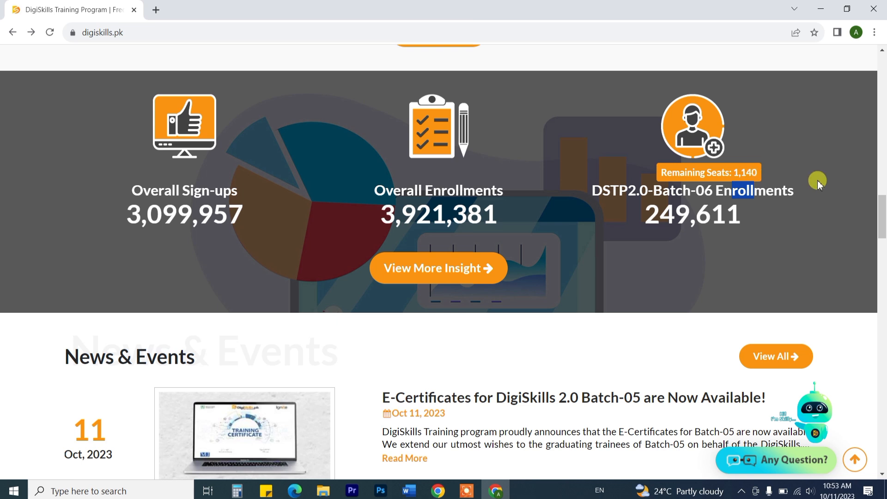
{"action": "left_click", "coordinate": [833, 204]}
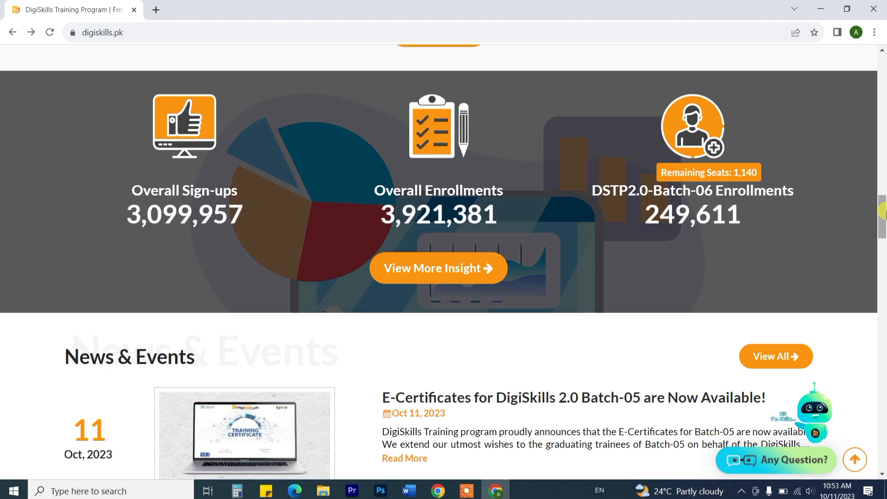
{"action": "left_click_drag", "start_coordinate": [883, 214], "coordinate": [883, 237]}
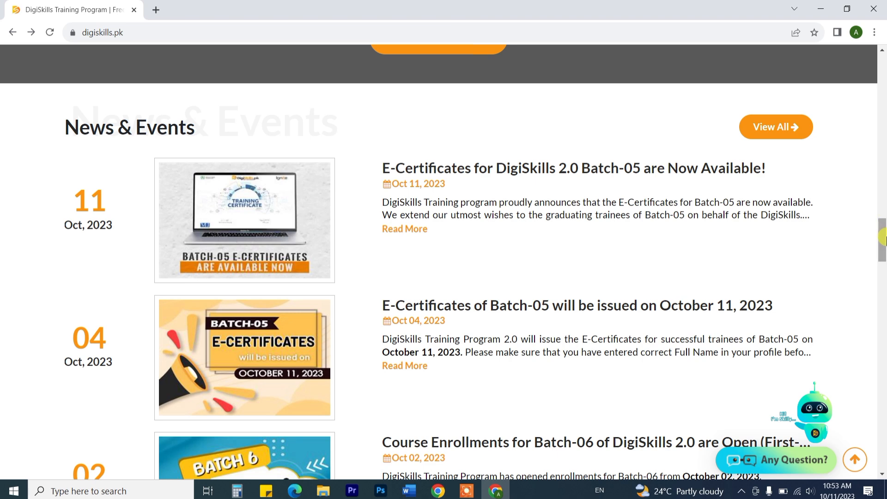
- View the LMS login page from the homepage's sign-in link, and return to the DigiSkills homepage
{"action": "left_click_drag", "start_coordinate": [883, 196], "coordinate": [883, 62]}
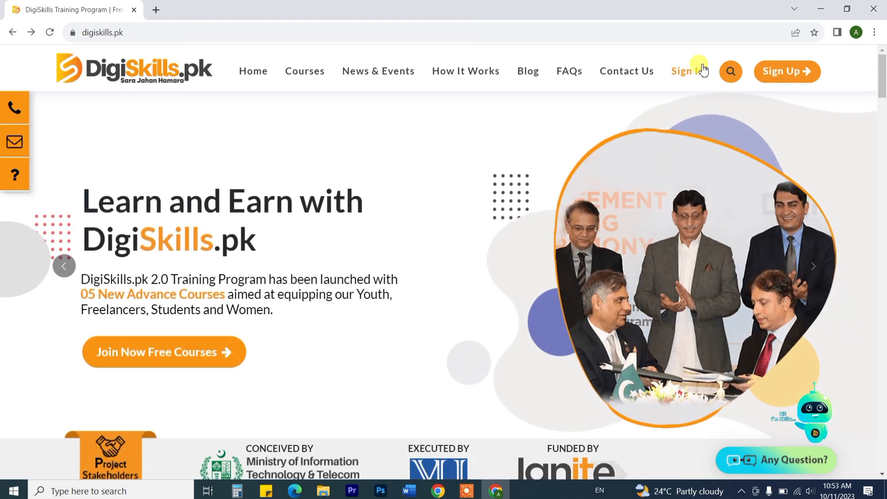
{"action": "left_click", "coordinate": [688, 71]}
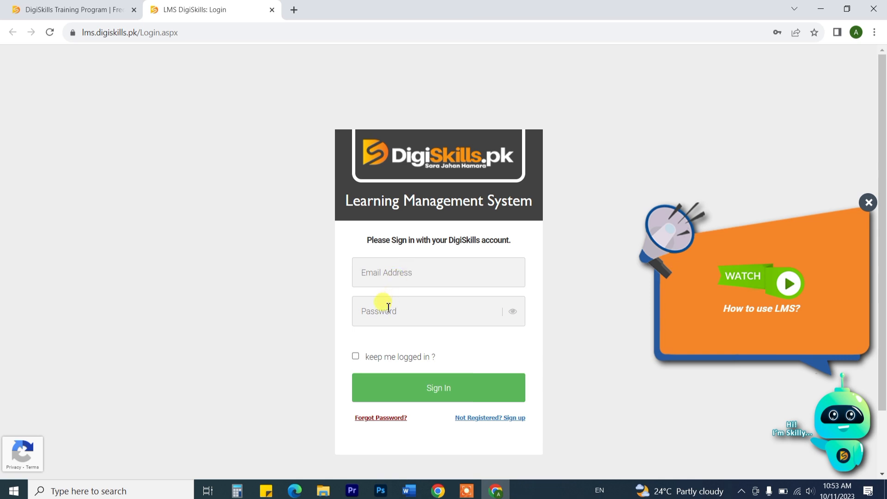
{"action": "left_click", "coordinate": [75, 9]}
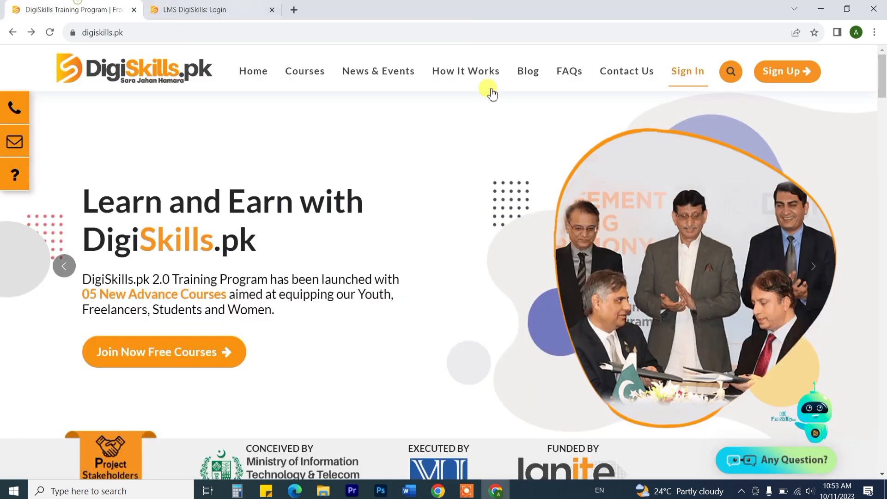
- Open the trainee sign-up page and go through the first name, last name, email address and password fields without filling them
{"action": "left_click", "coordinate": [801, 82]}
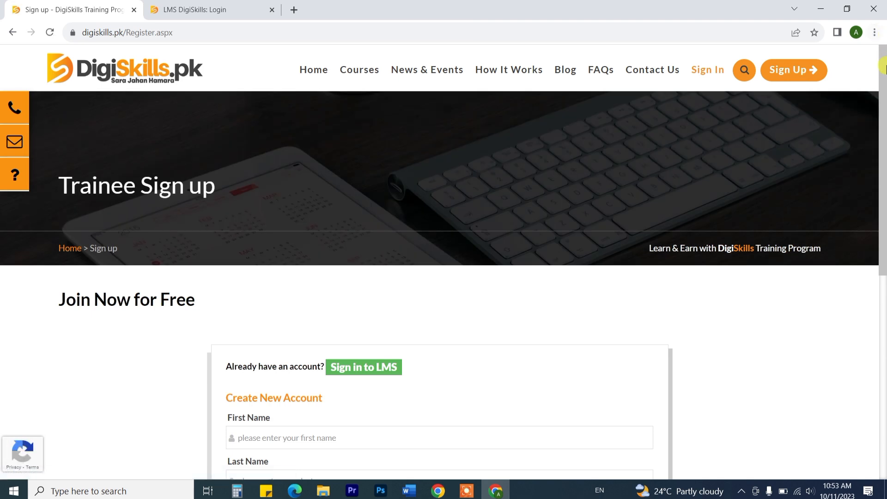
{"action": "left_click_drag", "start_coordinate": [884, 69], "coordinate": [884, 173]}
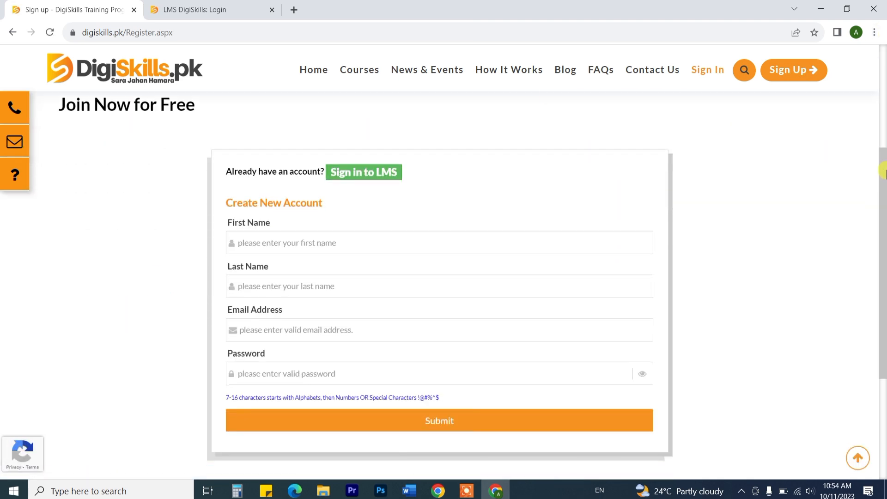
{"action": "left_click", "coordinate": [277, 242]}
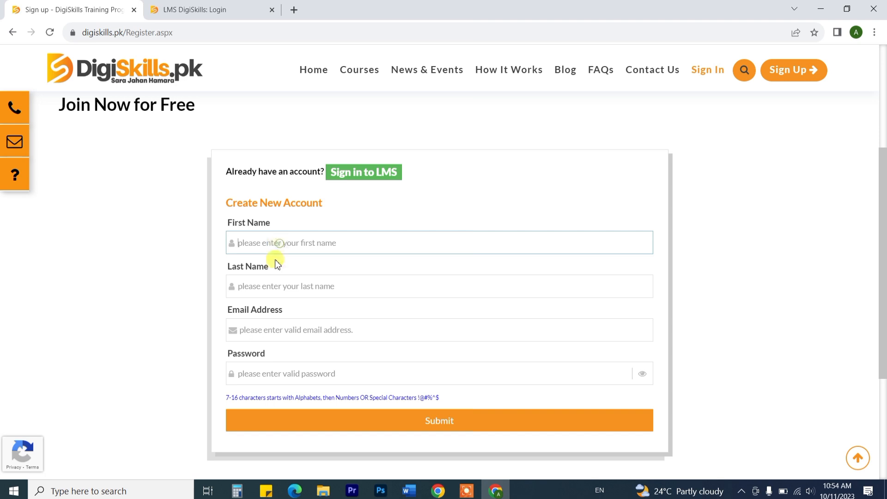
{"action": "left_click", "coordinate": [276, 289]}
{"action": "left_click", "coordinate": [276, 330]}
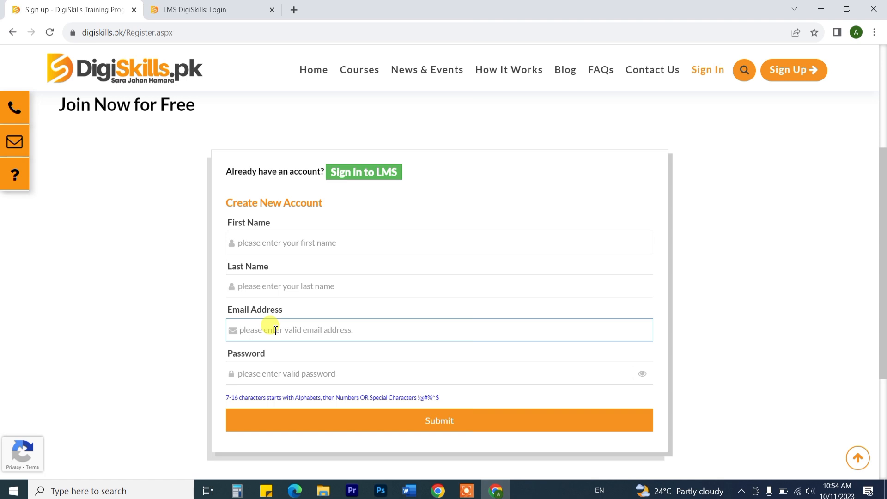
{"action": "left_click", "coordinate": [283, 372]}
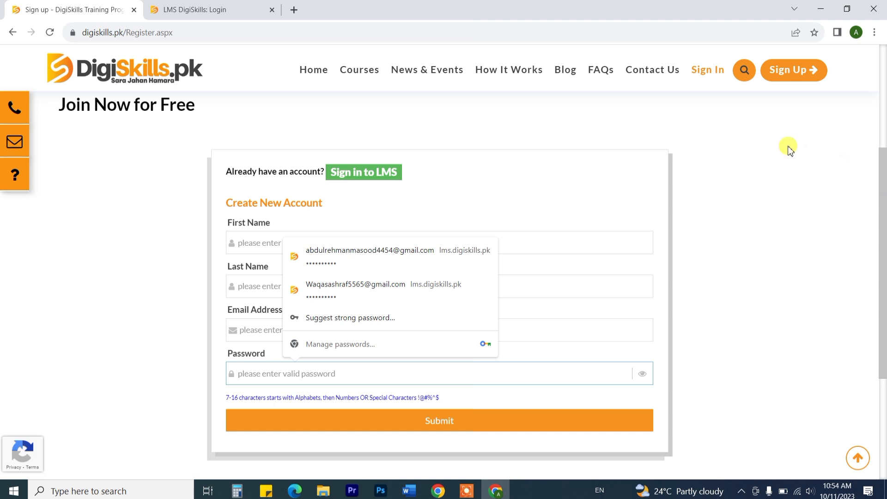
{"action": "left_click", "coordinate": [749, 156]}
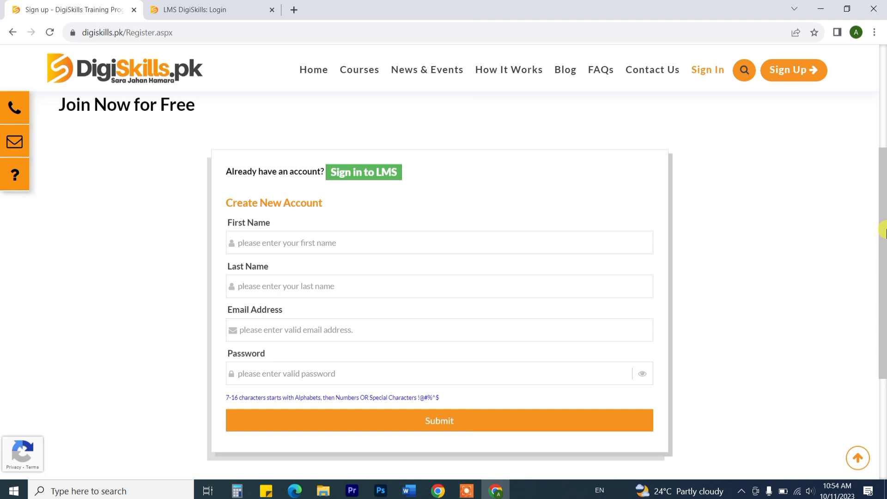
- Go to the LMS home page through the site's sign-in link and dismiss the Batch-05 e-certificates announcement
{"action": "left_click", "coordinate": [717, 76]}
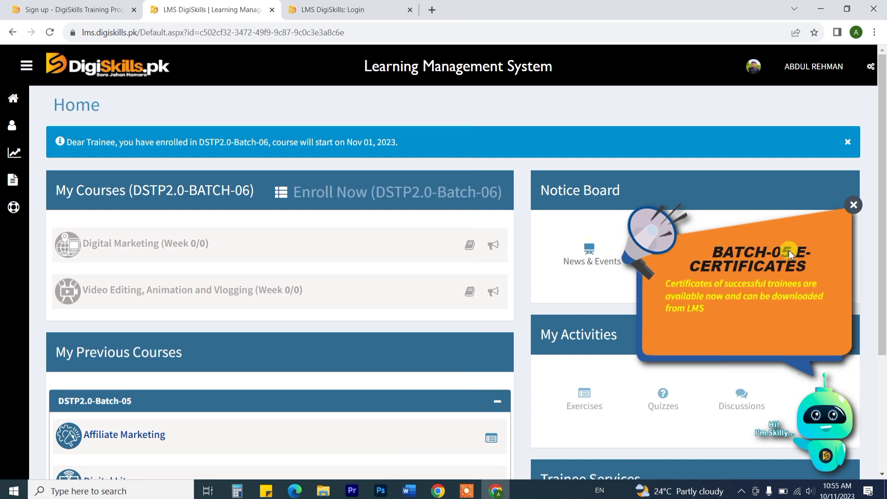
{"action": "left_click", "coordinate": [855, 205]}
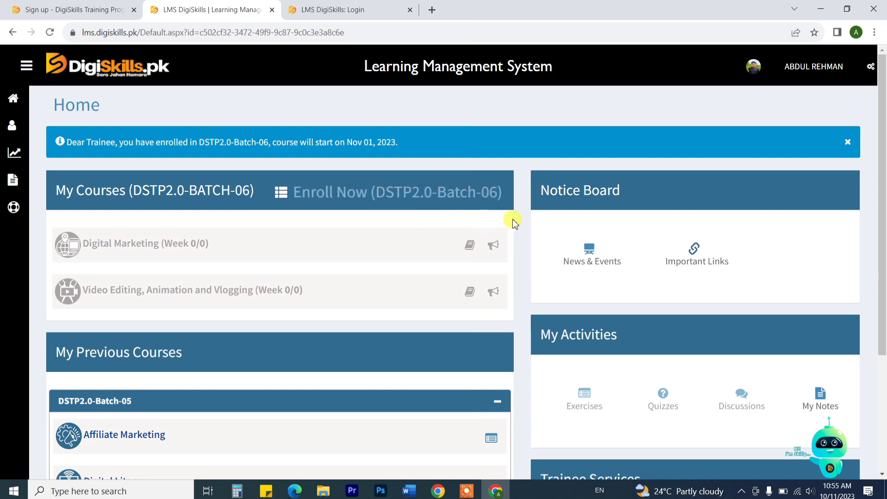
- Circle the Enroll Now (DSTP2.0-Batch-06) link with the on-screen drawing tool and clear the drawing
{"action": "key", "text": "ctrl"}
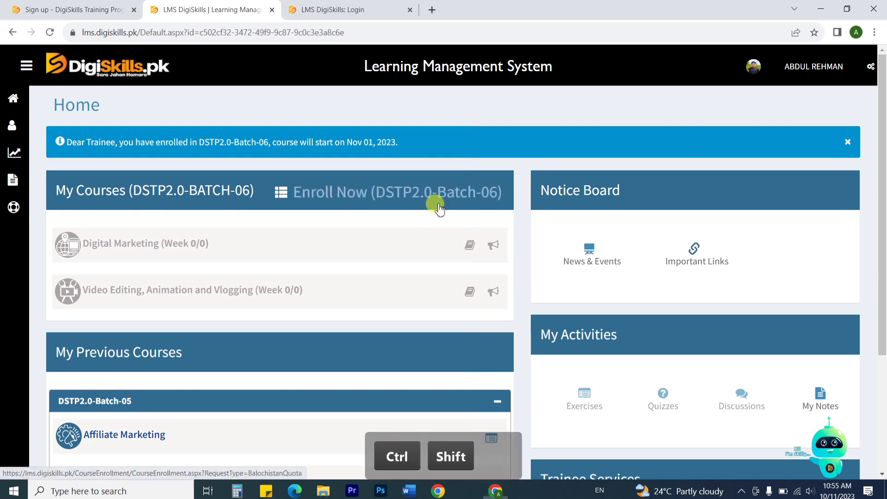
{"action": "key", "text": "ctrl+shift+d"}
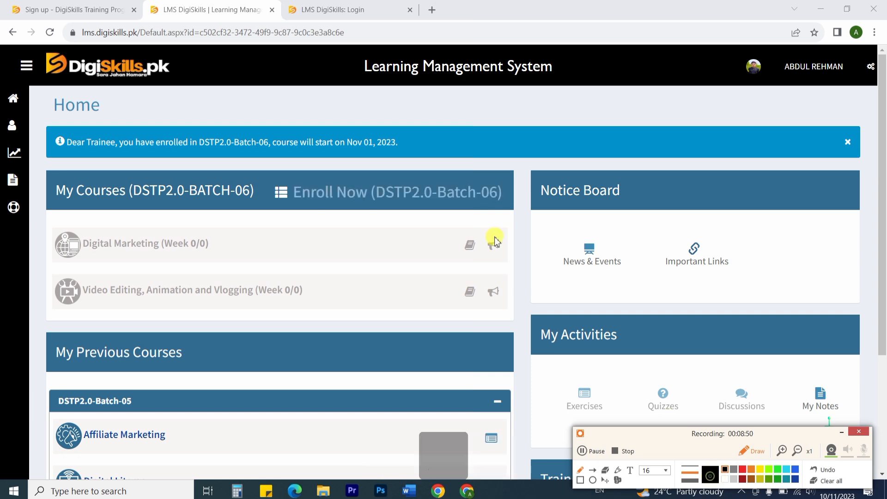
{"action": "mouse_move", "coordinate": [380, 163]}
{"action": "left_mouse_down"}
{"action": "mouse_move", "coordinate": [323, 162]}
{"action": "mouse_move", "coordinate": [278, 196]}
{"action": "mouse_move", "coordinate": [436, 212]}
{"action": "mouse_move", "coordinate": [513, 200]}
{"action": "mouse_move", "coordinate": [476, 175]}
{"action": "mouse_move", "coordinate": [381, 165]}
{"action": "left_mouse_up"}
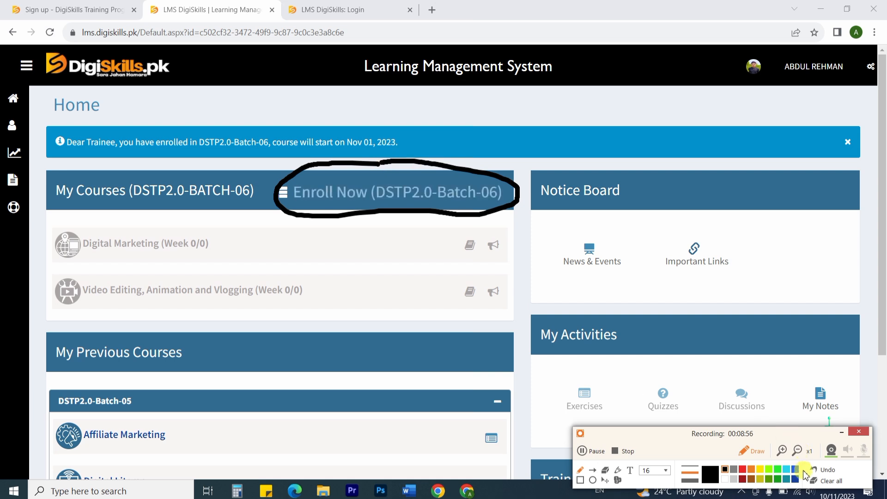
{"action": "left_click", "coordinate": [815, 481]}
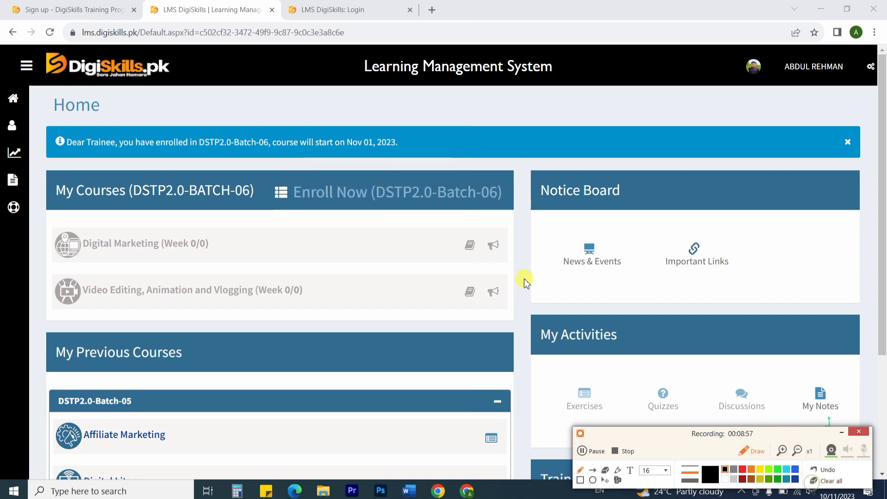
- Open the DSTP2.0-Batch-06 course enrollment page and look through the list of available courses
{"action": "left_click", "coordinate": [434, 200]}
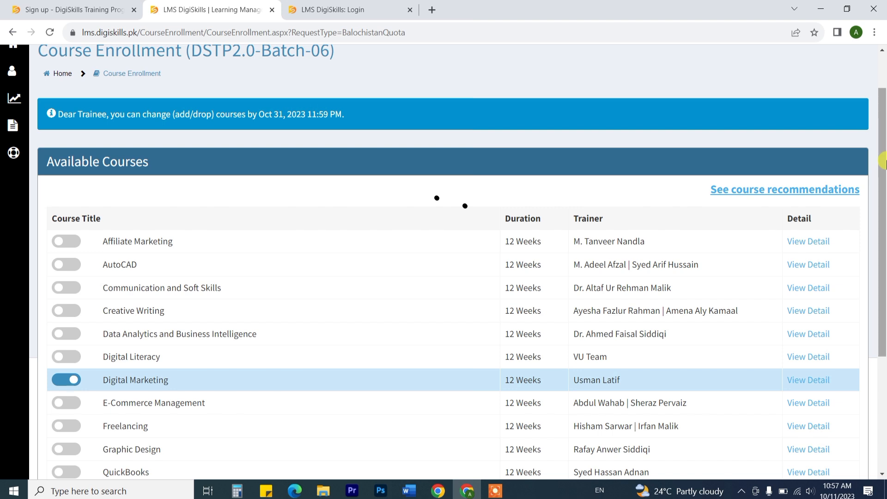
{"action": "scroll", "coordinate": [883, 162], "scroll_direction": "up", "scroll_amount": 2}
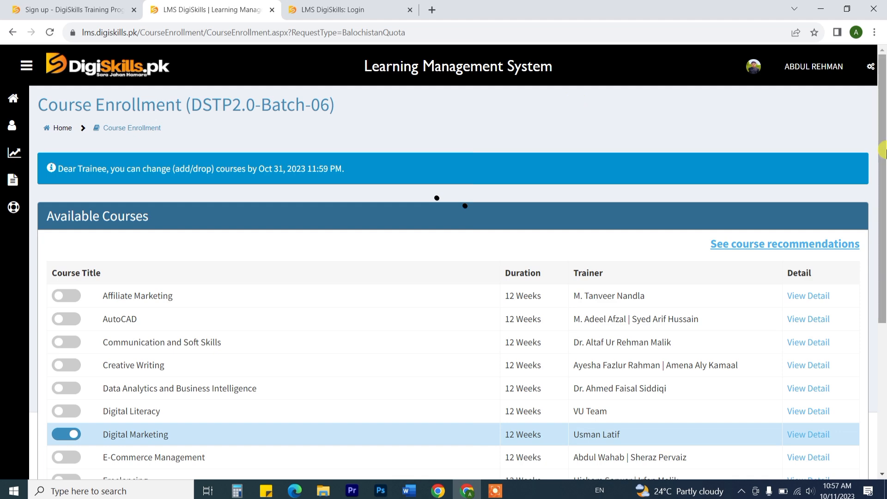
{"action": "scroll", "coordinate": [884, 185], "scroll_direction": "down", "scroll_amount": 1}
{"action": "scroll", "coordinate": [884, 187], "scroll_direction": "down", "scroll_amount": 3}
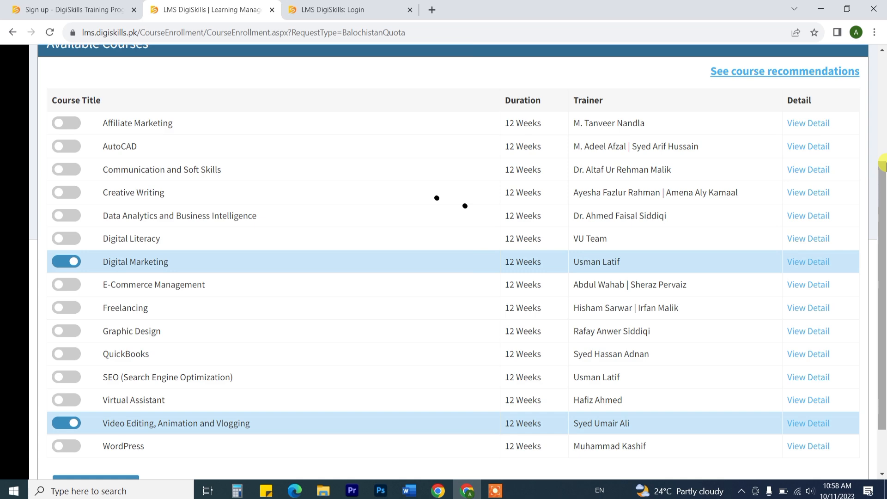
{"action": "scroll", "coordinate": [882, 164], "scroll_direction": "up", "scroll_amount": 4}
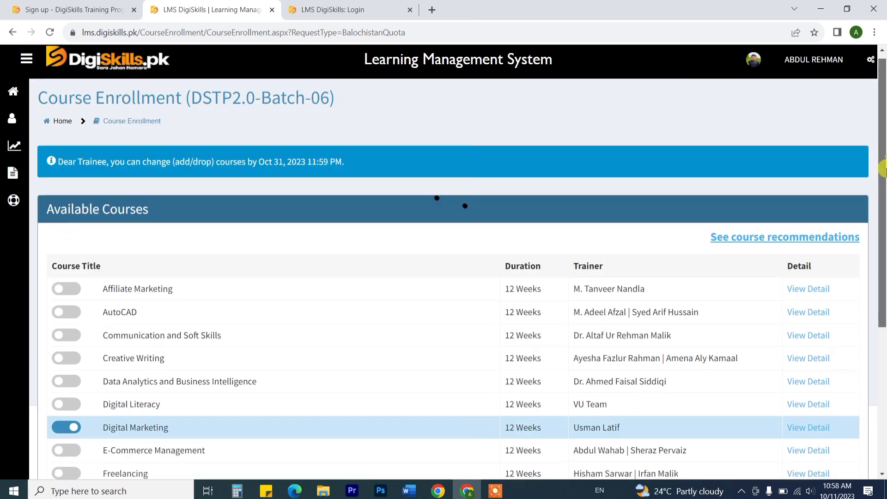
{"action": "scroll", "coordinate": [882, 240], "scroll_direction": "down", "scroll_amount": 2}
{"action": "scroll", "coordinate": [883, 241], "scroll_direction": "down", "scroll_amount": 1}
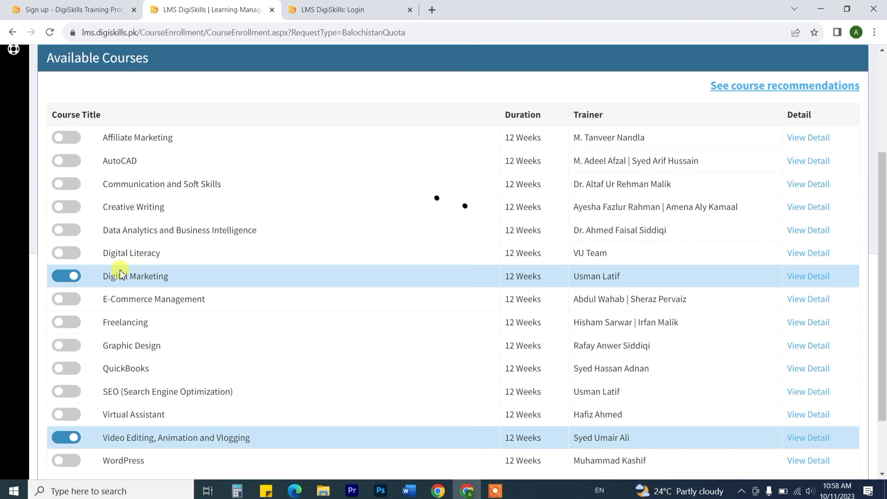
- Replace Digital Marketing and Video Editing, Animation and Vlogging with Freelancing and Graphic Design in the course selection
{"action": "left_click", "coordinate": [69, 322]}
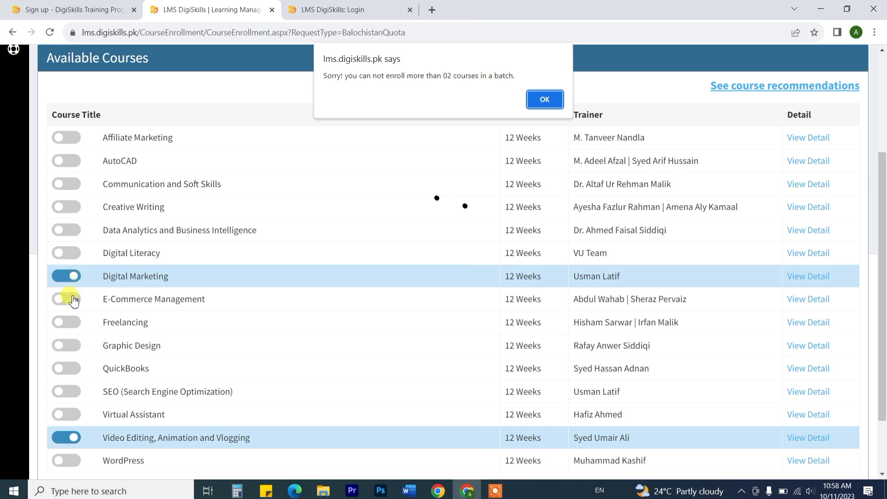
{"action": "left_click", "coordinate": [545, 100]}
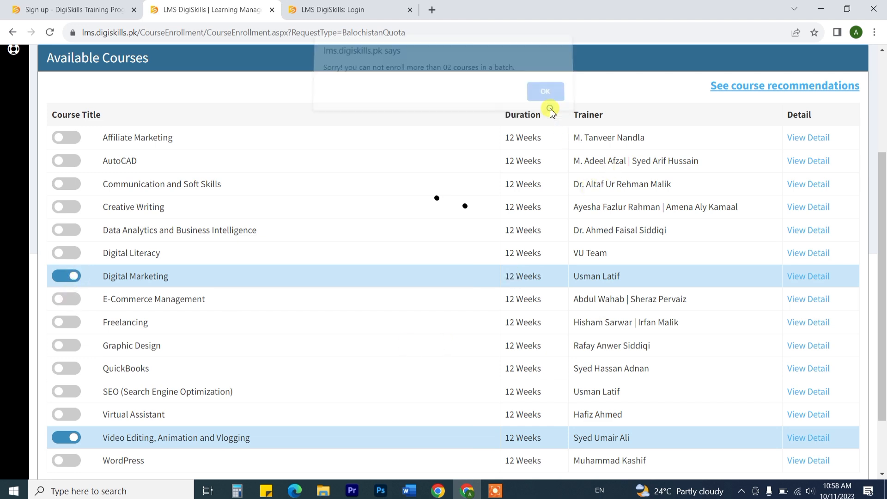
{"action": "left_click", "coordinate": [69, 437]}
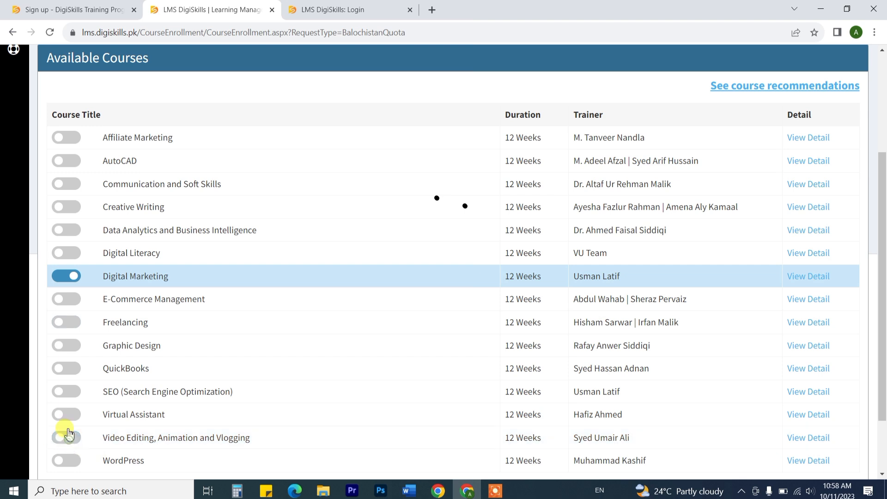
{"action": "left_click", "coordinate": [67, 323]}
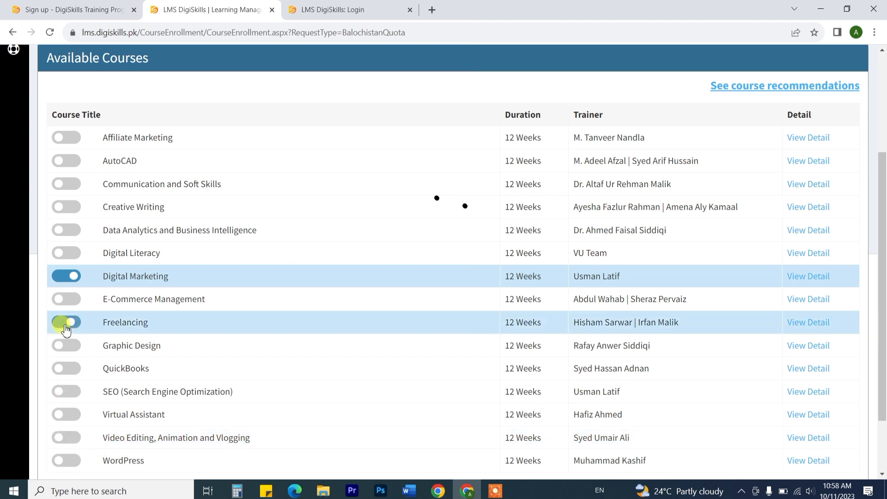
{"action": "left_click", "coordinate": [77, 278]}
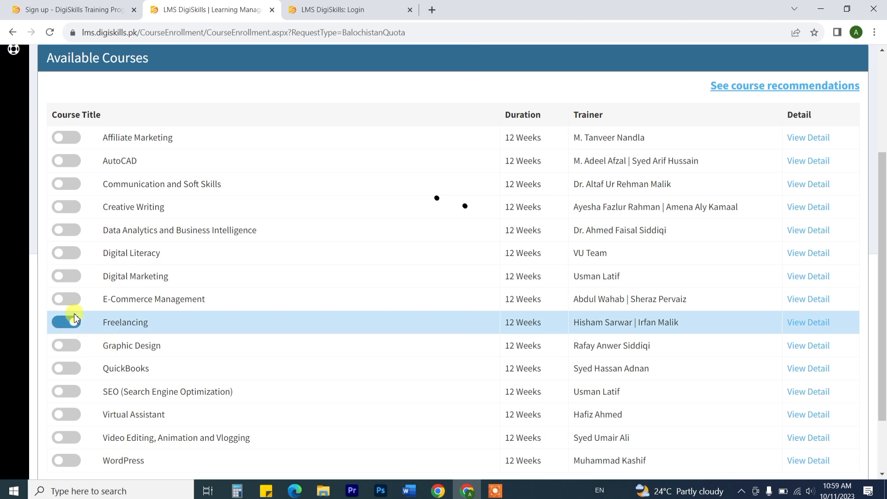
{"action": "left_click", "coordinate": [70, 346]}
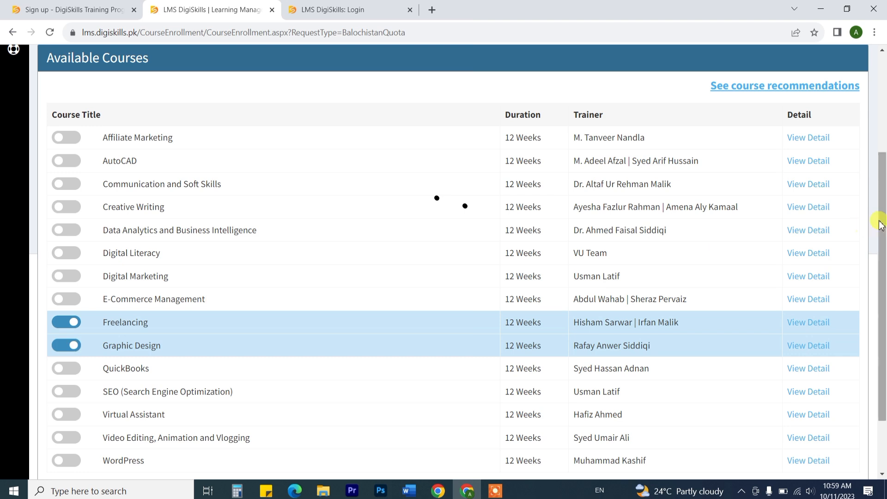
- Try to add Digital Marketing as a third course alongside Freelancing and Graphic Design
{"action": "left_click_drag", "start_coordinate": [883, 222], "coordinate": [884, 263]}
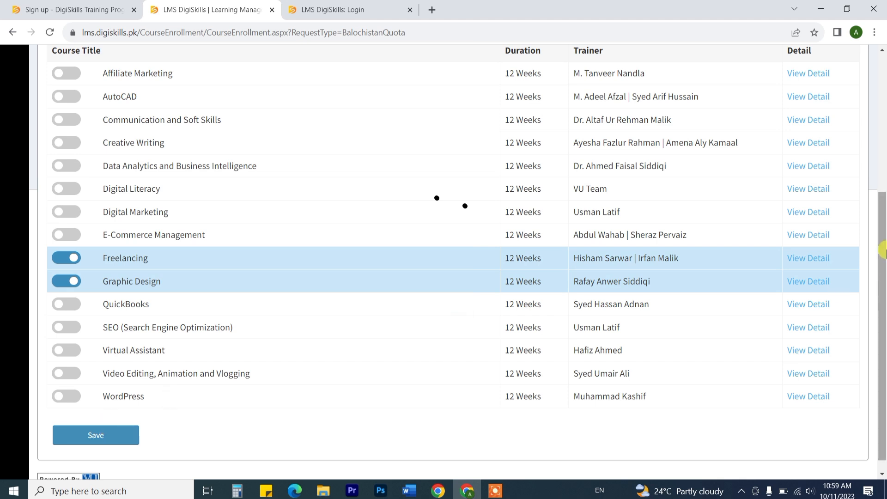
{"action": "left_click_drag", "start_coordinate": [882, 257], "coordinate": [883, 233]}
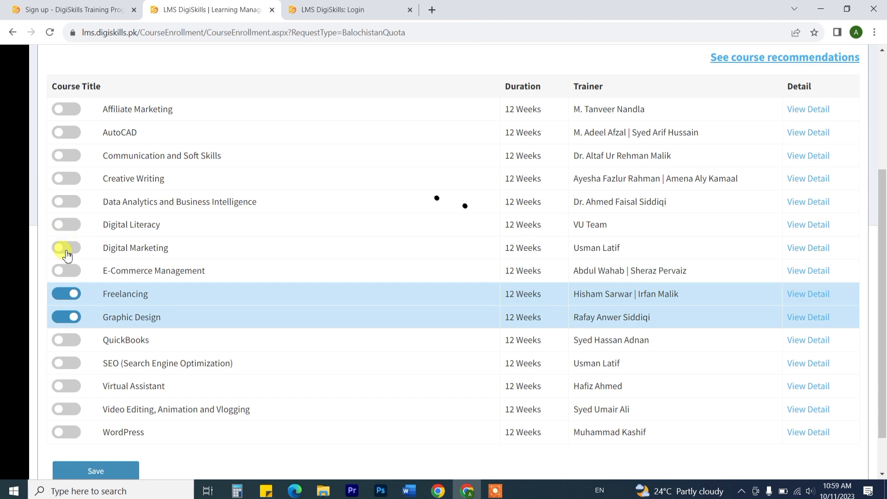
{"action": "left_click", "coordinate": [65, 248]}
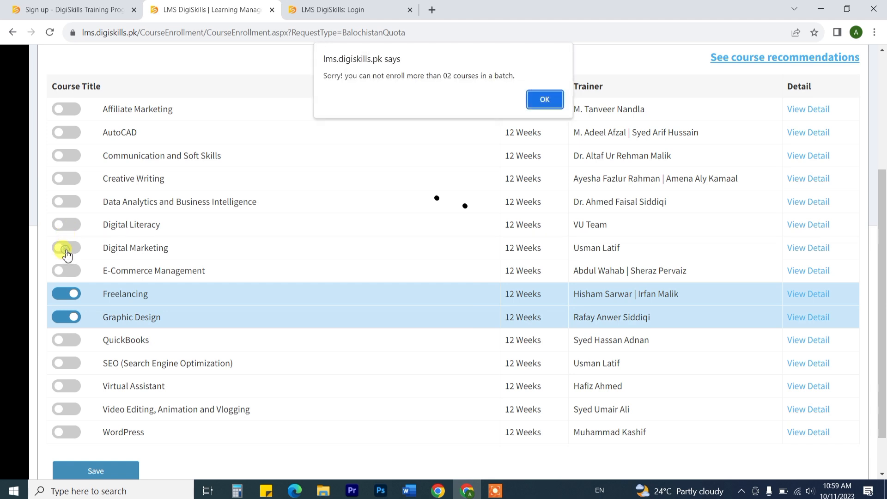
{"action": "left_click", "coordinate": [557, 94]}
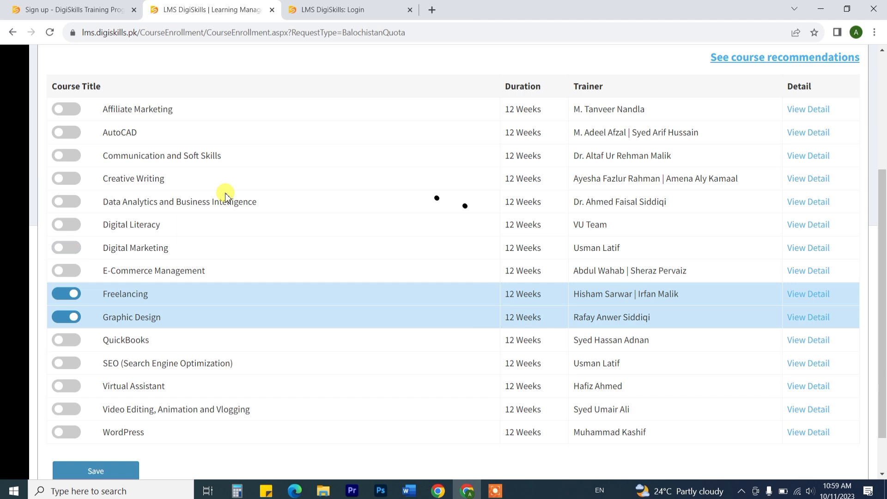
- Deselect Freelancing and Graphic Design, and select Digital Marketing and Video Editing, Animation and Vlogging instead
{"action": "left_click", "coordinate": [73, 298]}
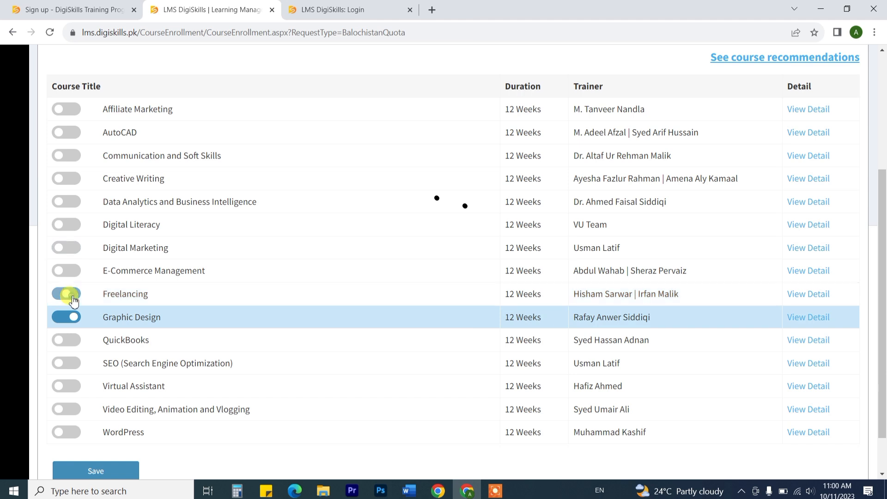
{"action": "left_click", "coordinate": [77, 317]}
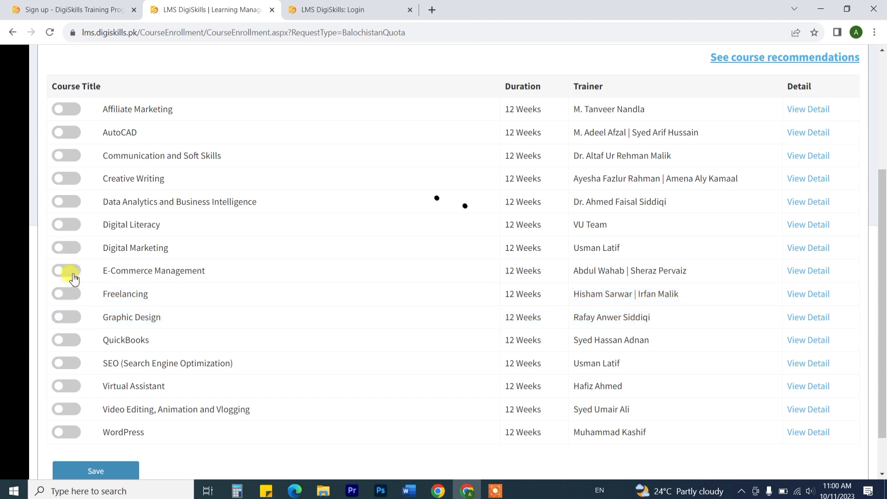
{"action": "left_click", "coordinate": [65, 295]}
{"action": "left_click", "coordinate": [64, 295]}
{"action": "left_click", "coordinate": [70, 249]}
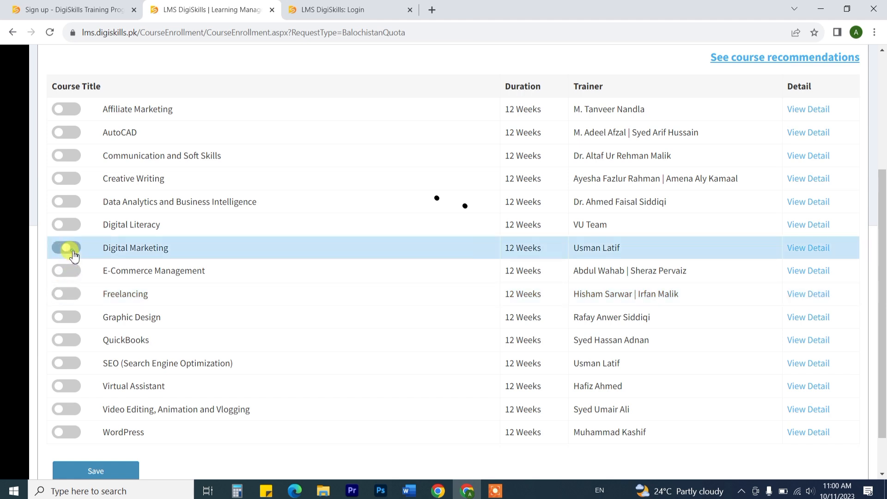
{"action": "left_click", "coordinate": [69, 409]}
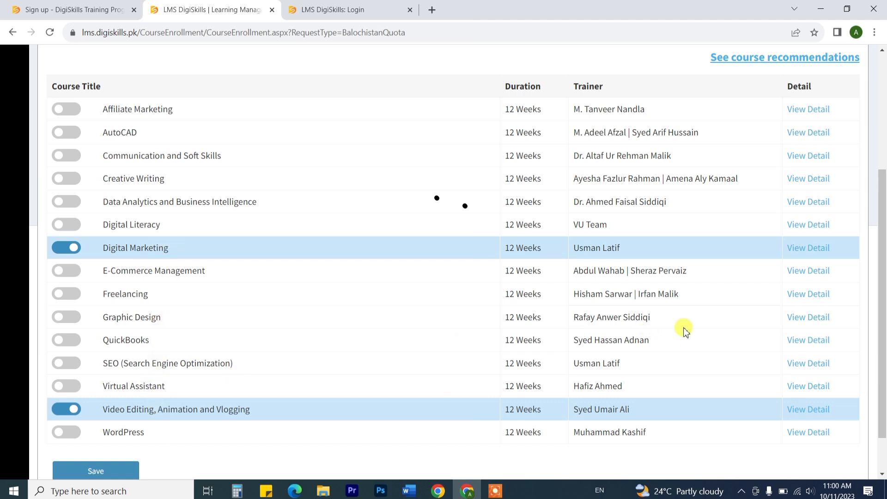
- Save the Batch-06 course enrollments and confirm the save
{"action": "scroll", "coordinate": [883, 249], "scroll_direction": "down", "scroll_amount": 1}
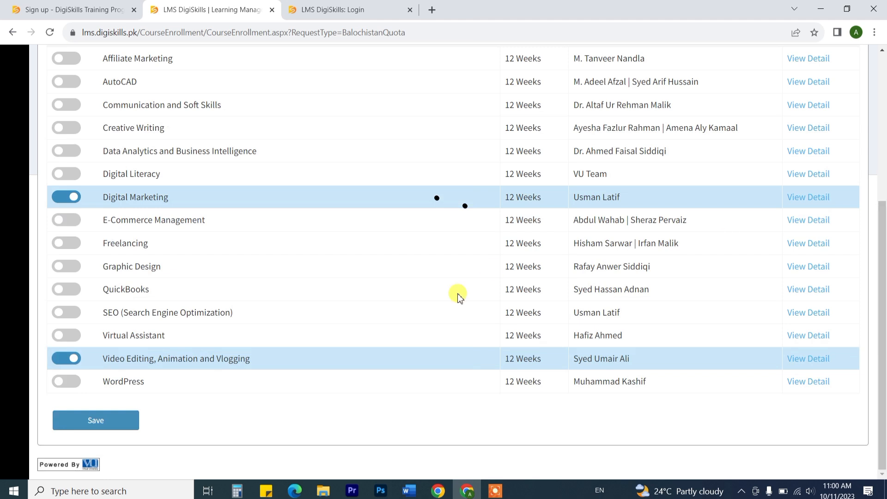
{"action": "left_click", "coordinate": [112, 429]}
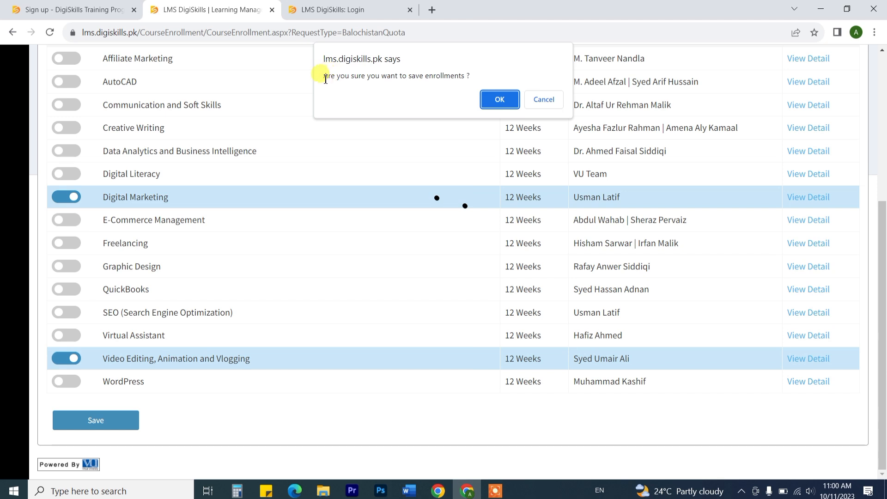
{"action": "left_click", "coordinate": [498, 101]}
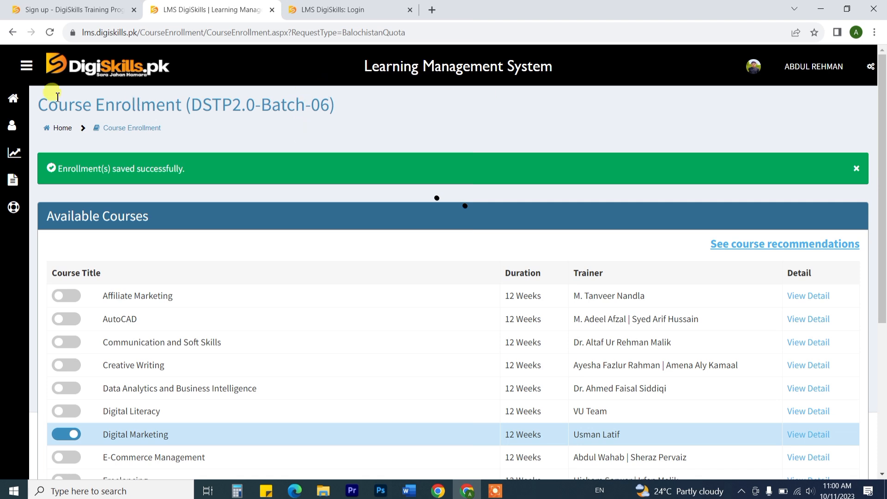
- Return to the LMS home page and view the courses listed under DSTP2.0-Batch-04 and DSTP2.0-Batch-05 in My Previous Courses
{"action": "left_click", "coordinate": [16, 105]}
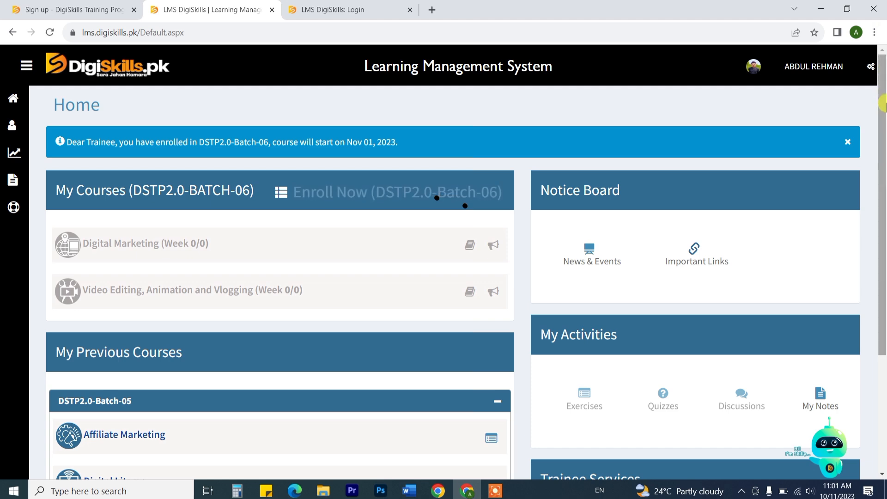
{"action": "left_click_drag", "start_coordinate": [884, 104], "coordinate": [883, 225]}
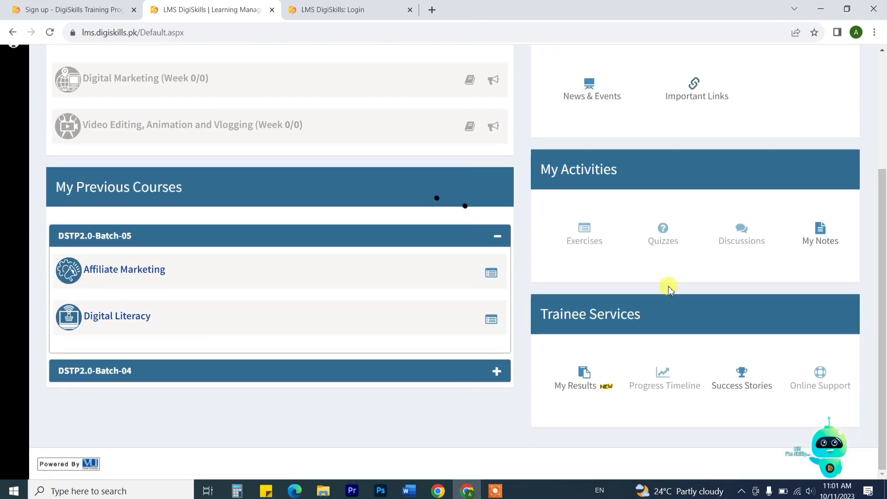
{"action": "left_click", "coordinate": [493, 237]}
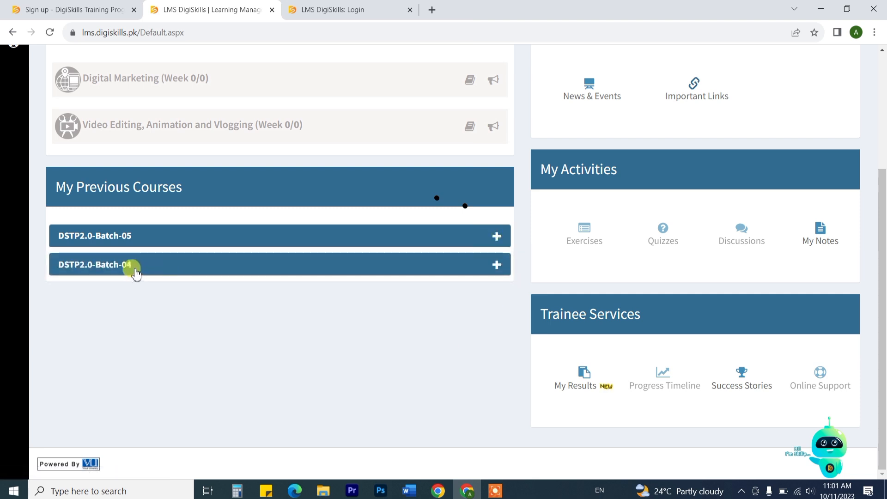
{"action": "left_click", "coordinate": [496, 268]}
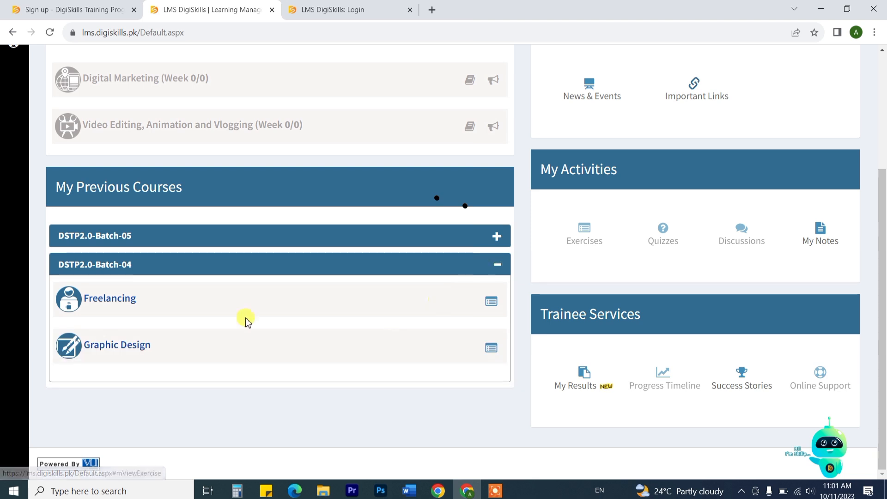
{"action": "left_click", "coordinate": [497, 272]}
{"action": "left_click", "coordinate": [496, 236]}
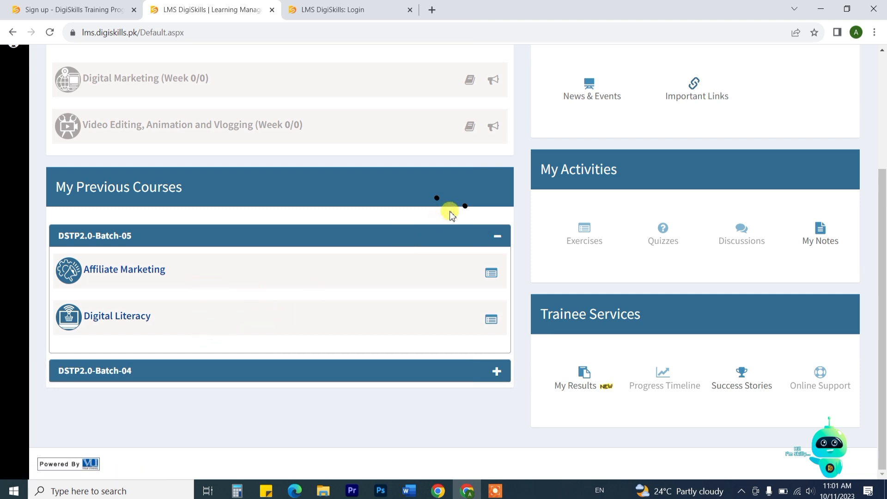
{"action": "left_click", "coordinate": [497, 236]}
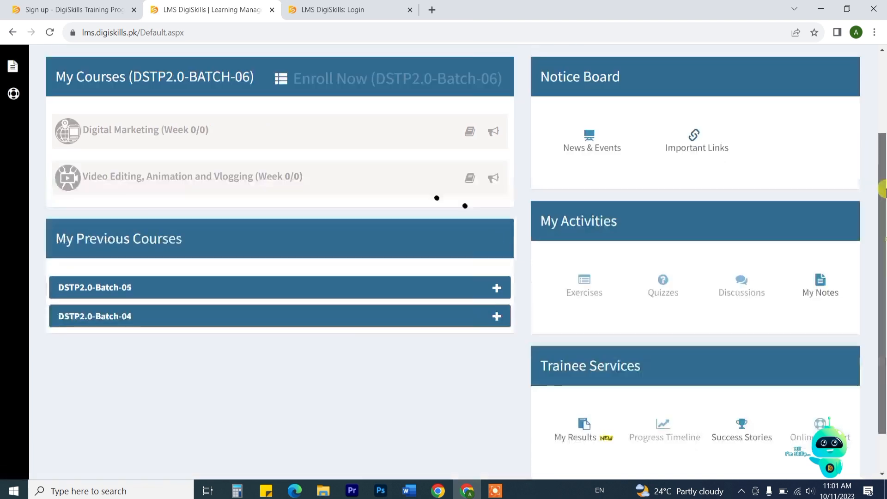
- Look over the My Activities and Trainee Services sections of the LMS home page
{"action": "scroll", "coordinate": [883, 190], "scroll_direction": "up", "scroll_amount": 1}
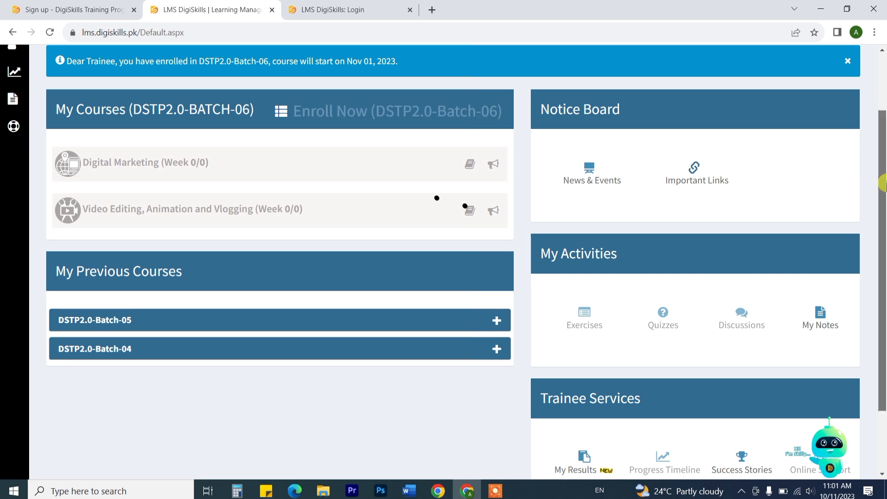
{"action": "left_click_drag", "start_coordinate": [883, 183], "coordinate": [883, 203]}
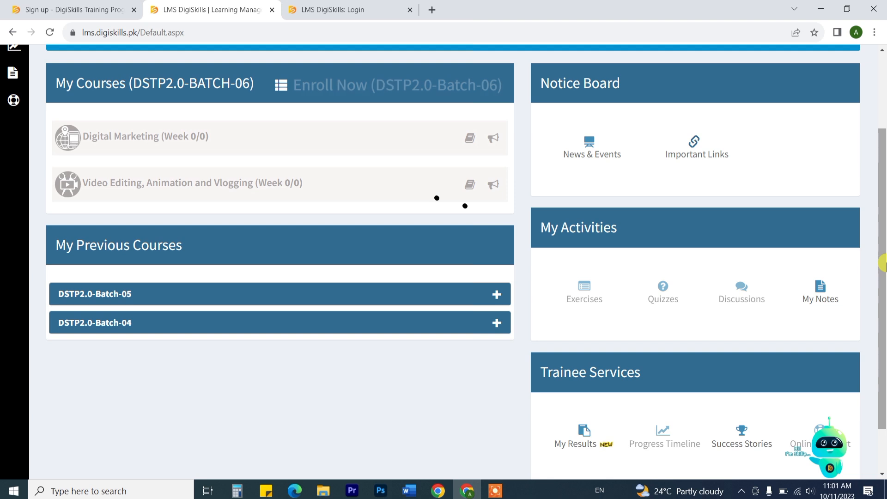
{"action": "left_click_drag", "start_coordinate": [885, 263], "coordinate": [884, 299]}
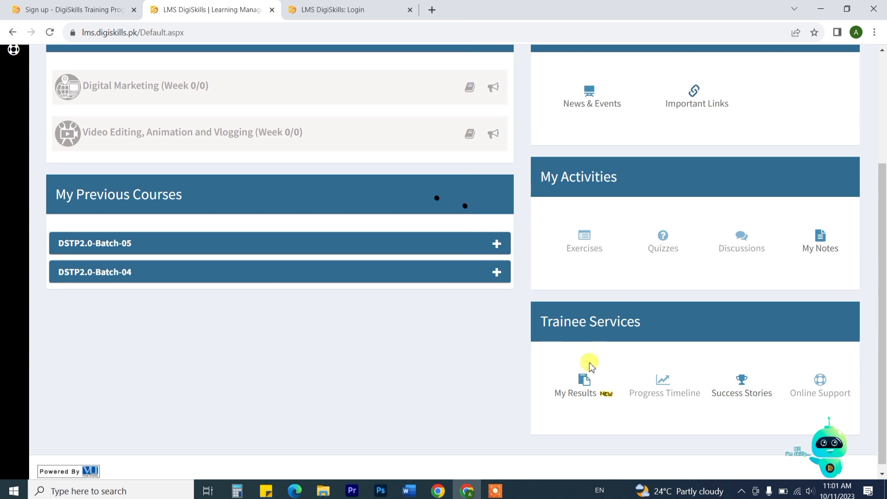
- Open My Results and review the participation percentages and totals for Digital Literacy and Affiliate Marketing
{"action": "left_click", "coordinate": [581, 385]}
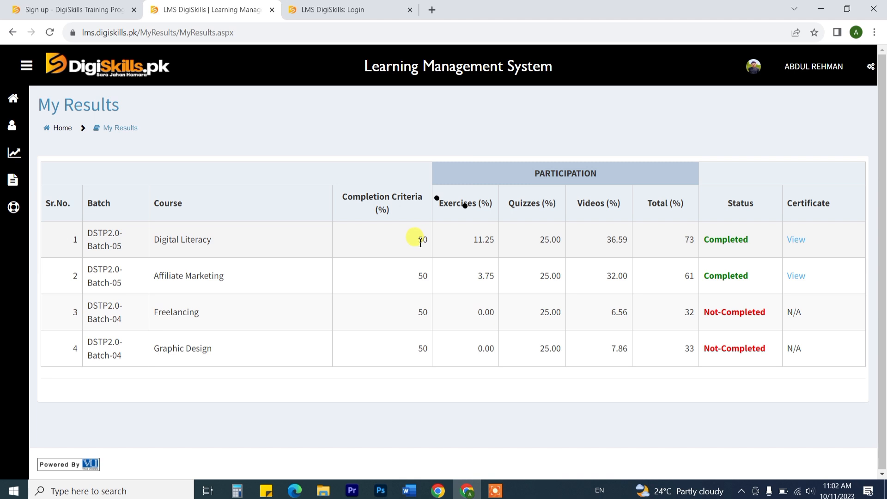
{"action": "double_click", "coordinate": [473, 243]}
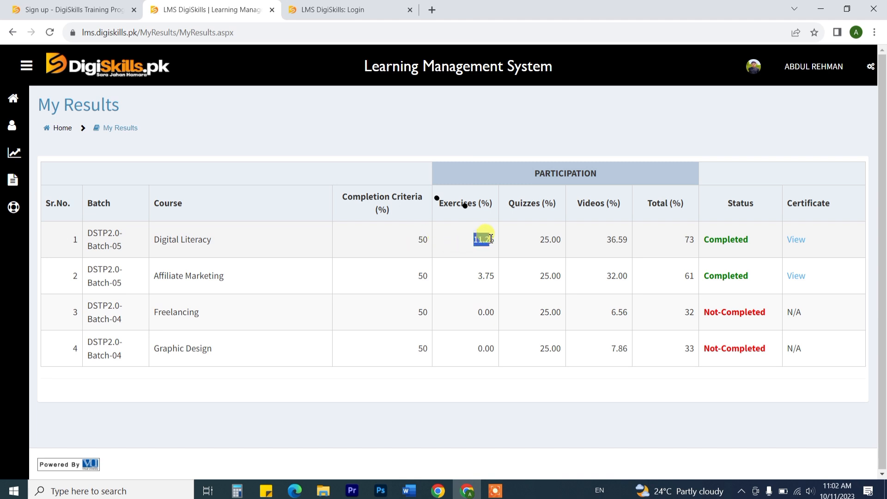
{"action": "left_click", "coordinate": [538, 245]}
{"action": "left_click_drag", "start_coordinate": [539, 245], "coordinate": [692, 238]}
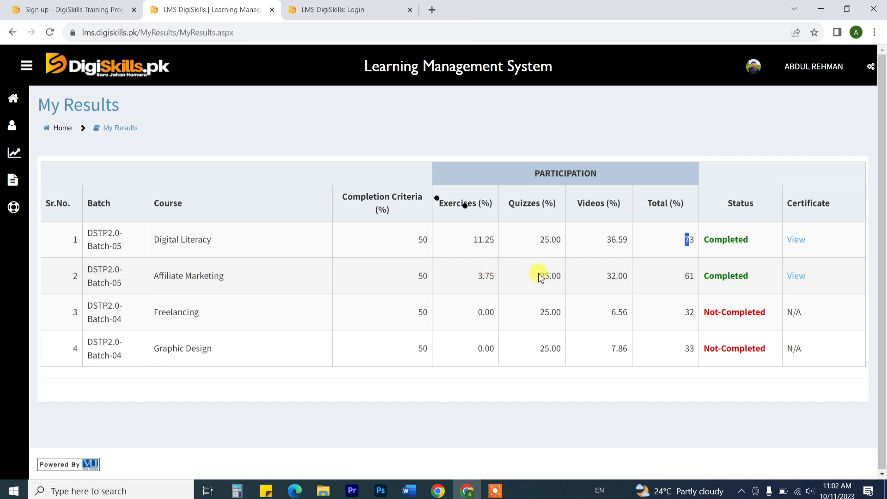
{"action": "left_click_drag", "start_coordinate": [537, 274], "coordinate": [699, 282]}
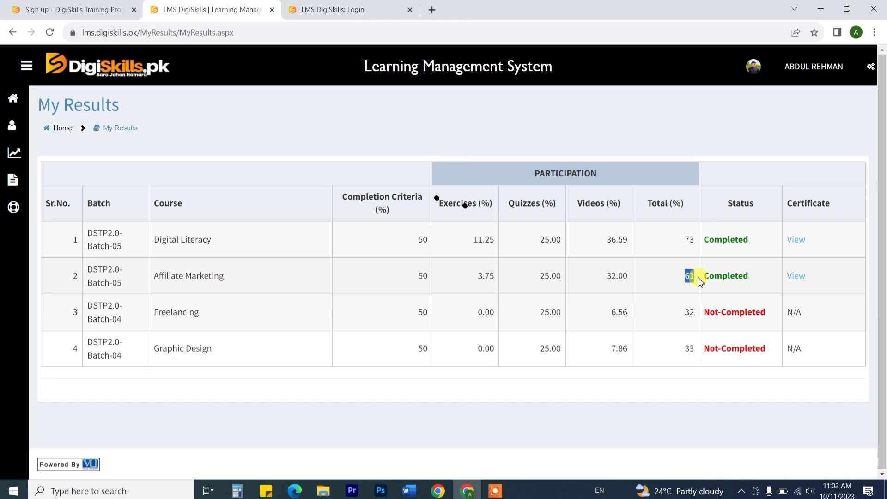
- View the training certificate for the Digital Literacy course and return to the My Results page
{"action": "left_click", "coordinate": [798, 241]}
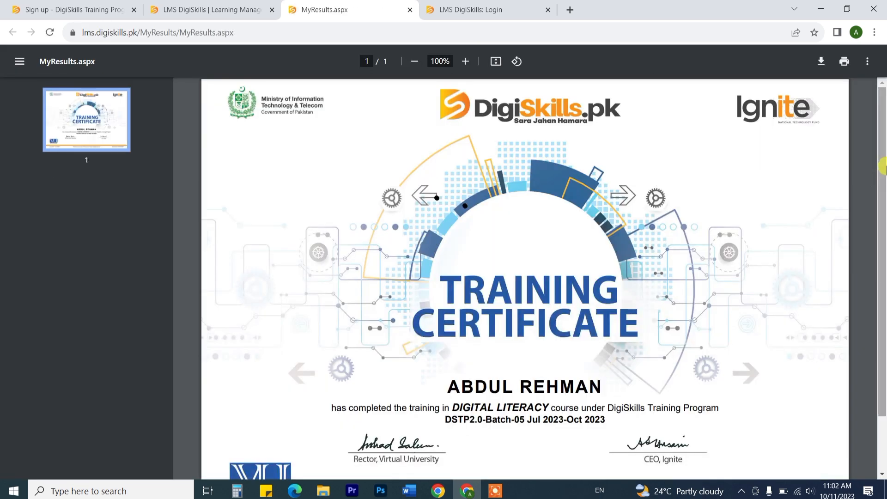
{"action": "left_click_drag", "start_coordinate": [884, 165], "coordinate": [884, 193]}
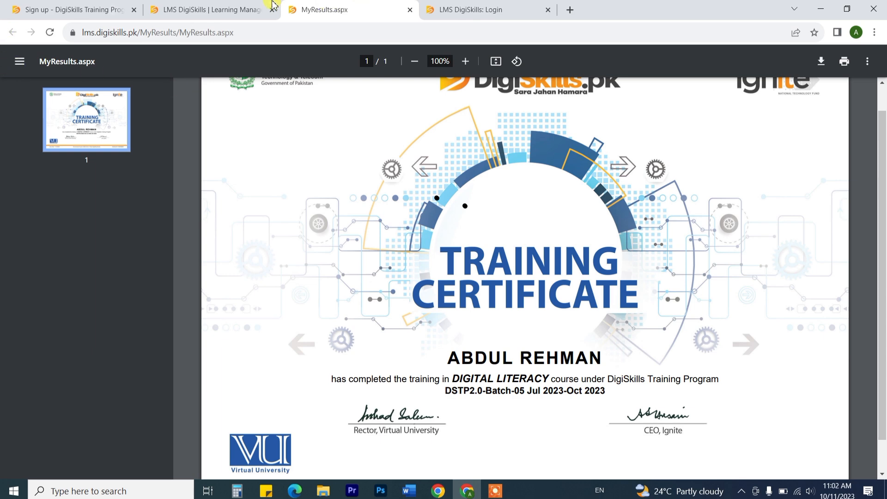
{"action": "left_click", "coordinate": [462, 9]}
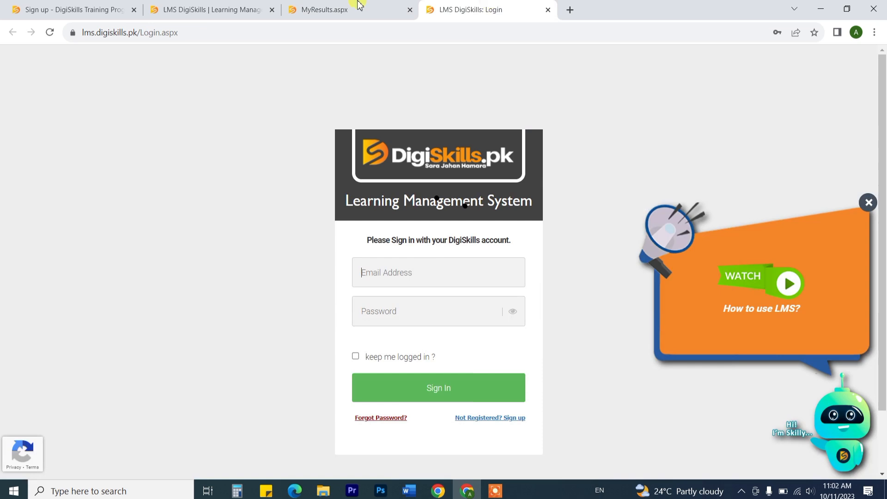
{"action": "left_click", "coordinate": [183, 8]}
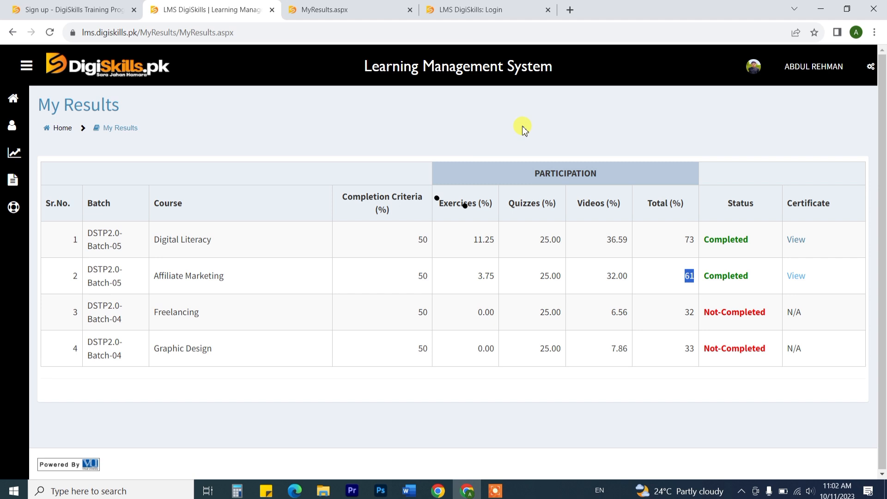
- Review the DSTP2.0-Batch-06 enrollment notice on the LMS home page and minimize the browser window
{"action": "left_click", "coordinate": [13, 100]}
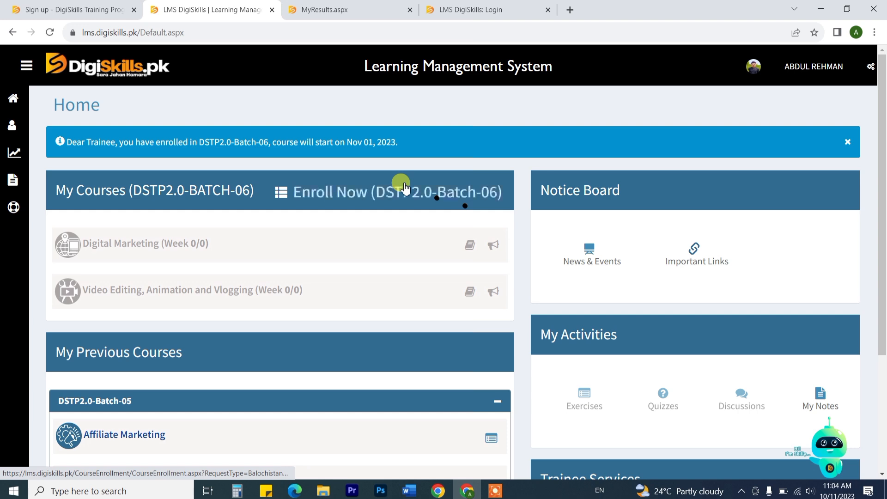
{"action": "left_click_drag", "start_coordinate": [178, 140], "coordinate": [406, 151]}
{"action": "left_click", "coordinate": [406, 150]}
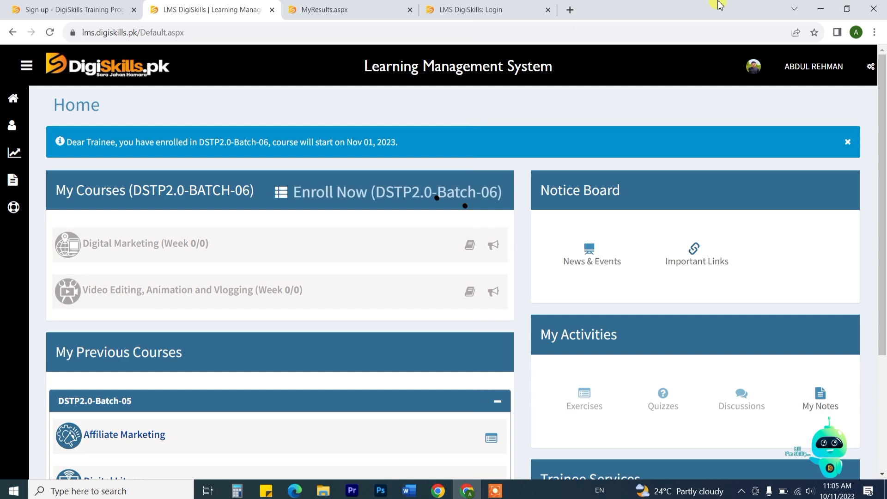
{"action": "left_click", "coordinate": [823, 9]}
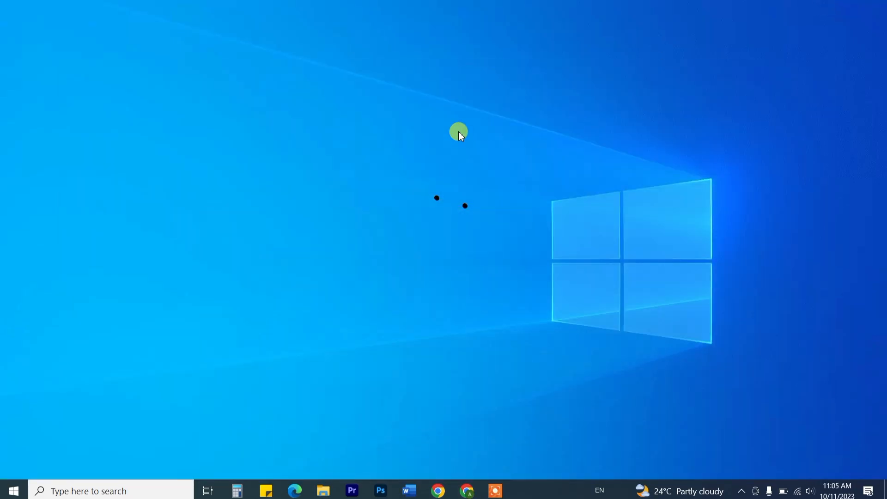